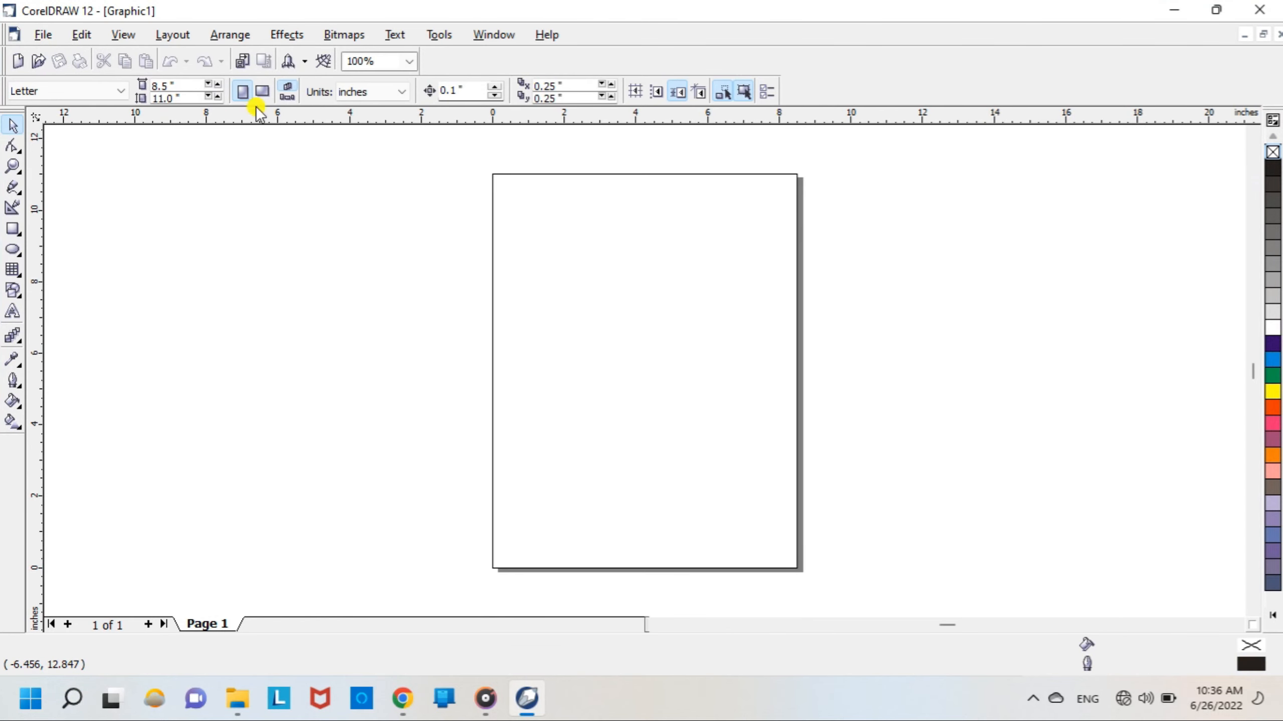
Step: Hide the page border in the drawing window
click(135, 35)
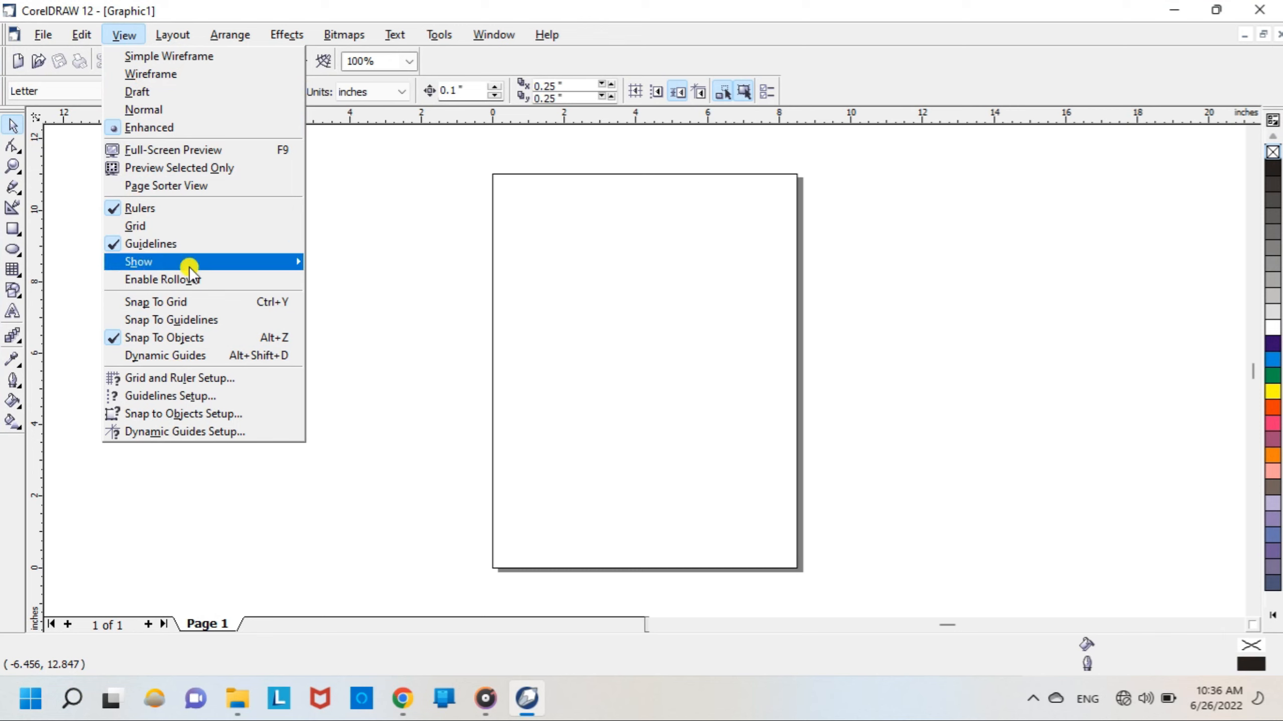
mouse_move(187, 263)
click(330, 265)
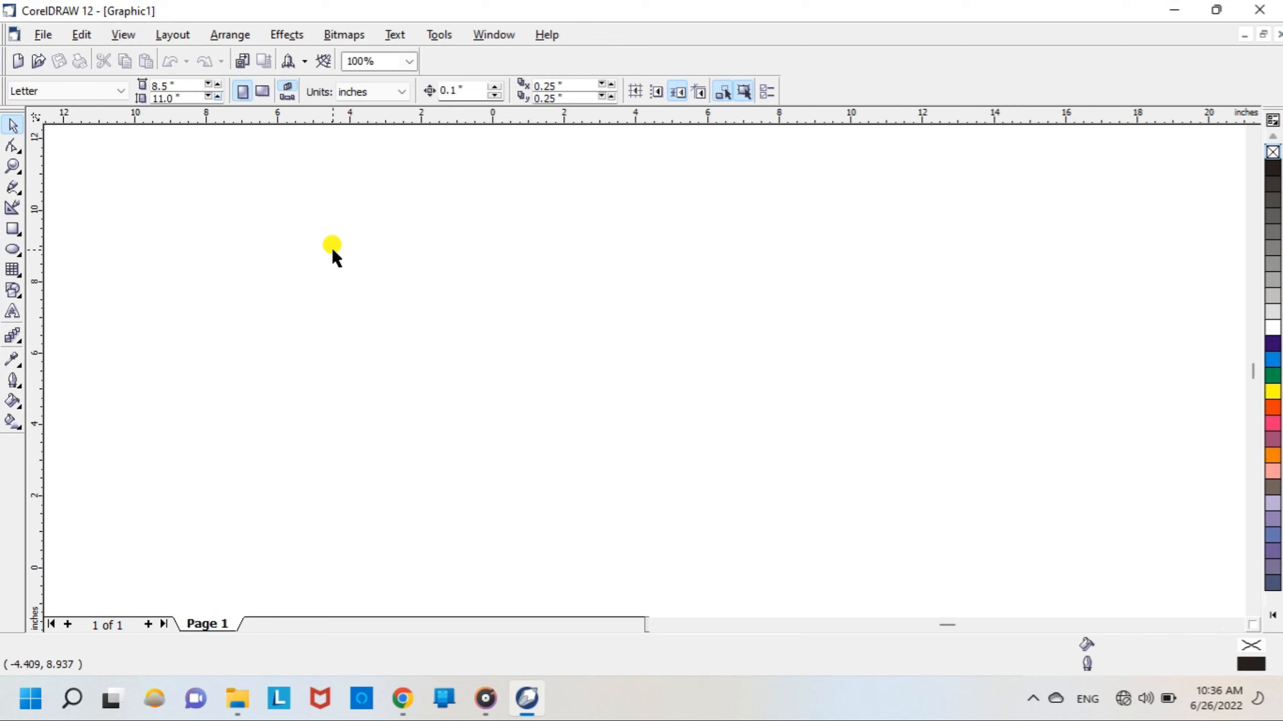
Step: Draw an ellipse about 8.76 inches wide and 6.98 inches high in the middle of the drawing area
click(12, 249)
drag(361, 235, 676, 483)
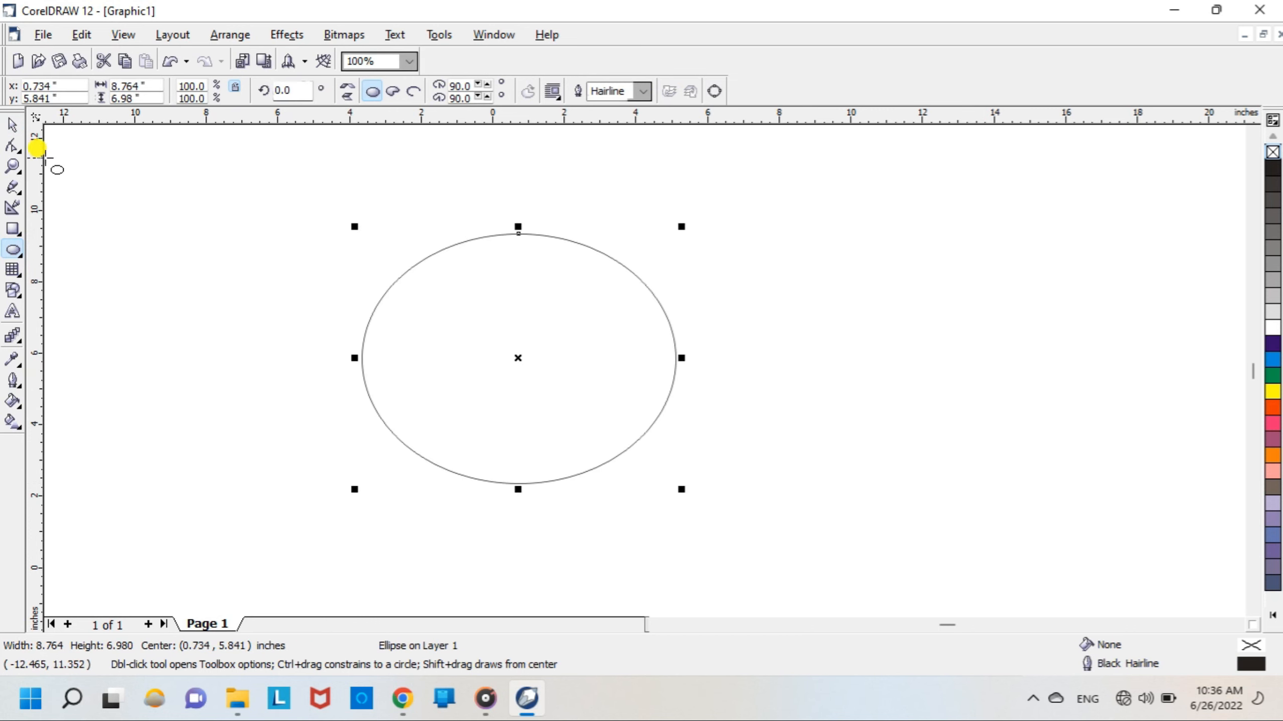
click(12, 125)
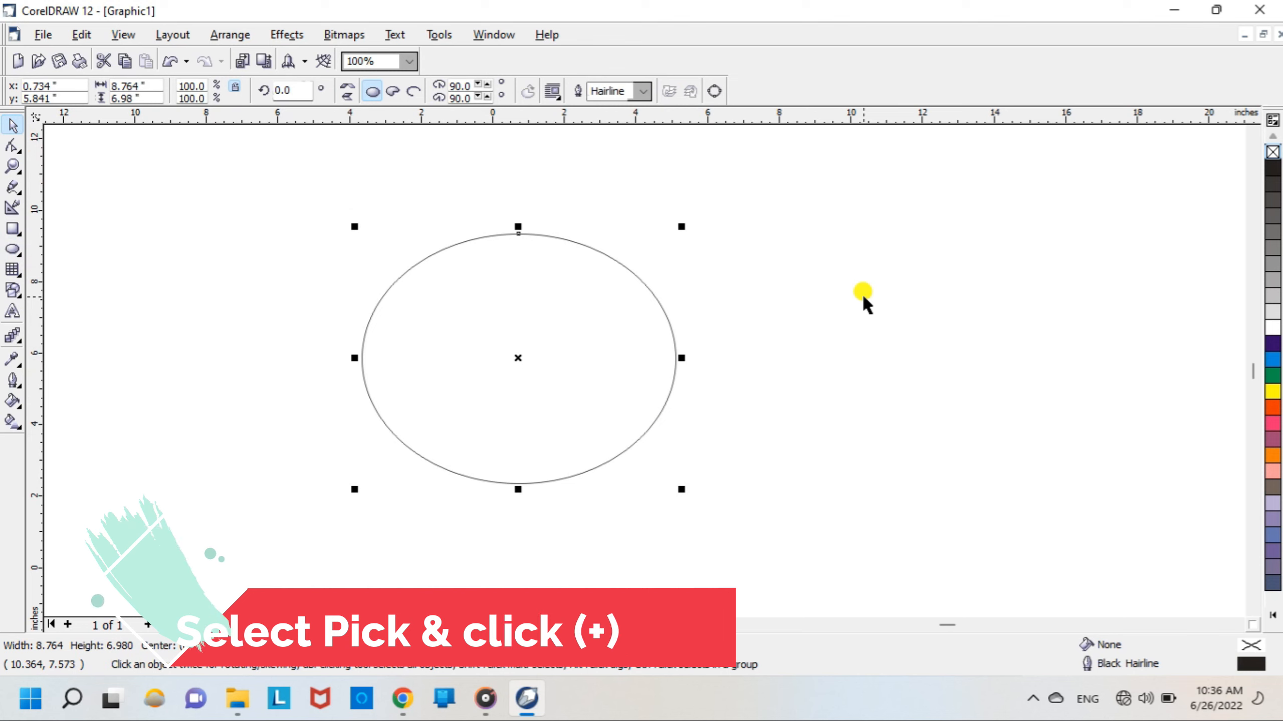
Step: Duplicate the ellipse in place and nudge the copy about 2.7 inches to the right so the two overlap
key(KP_Add)
key(Right)
key(Right)
key(Right)
key(Right)
key(Right)
key(Right)
key(Right)
key(Right)
key(Right)
key(Right)
key(Right)
key(Right)
key(Right)
key(Right)
key(Right)
key(Right)
key(Right)
key(Right)
key(Right)
key(Right)
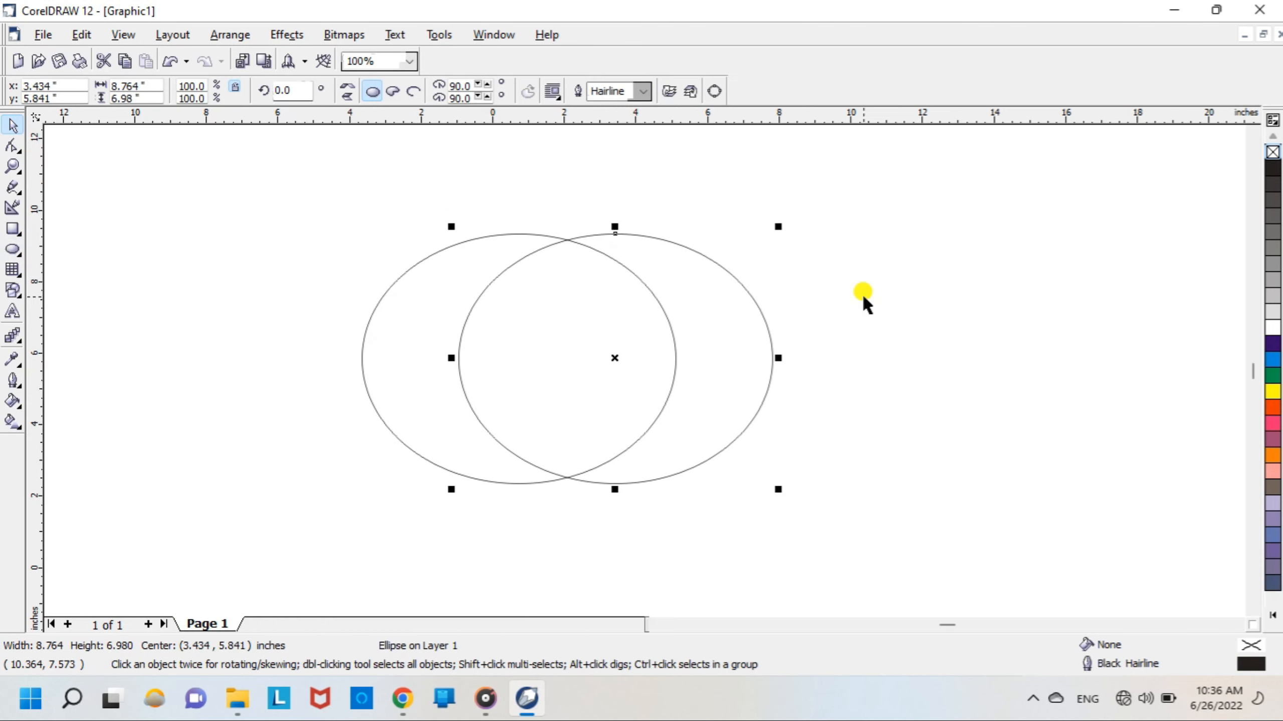
Step: Select both overlapping ellipses and weld them into a single outline
drag(309, 186, 863, 519)
click(463, 91)
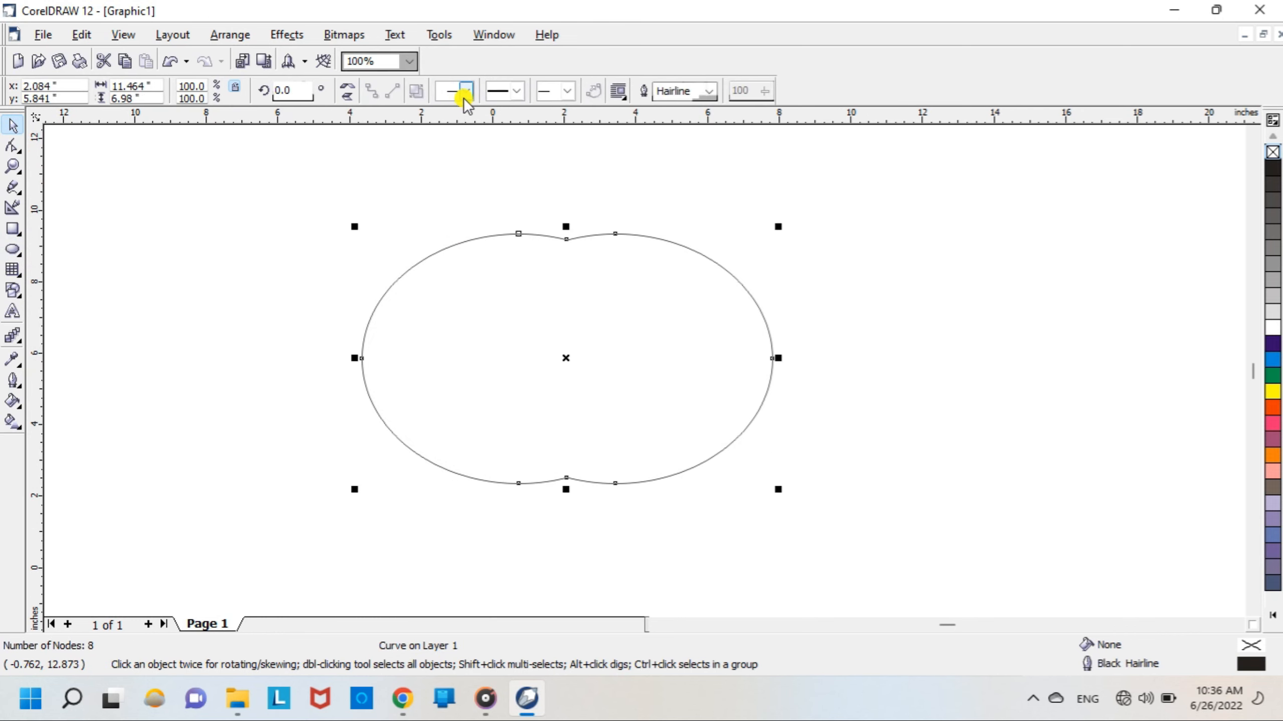
Step: Move the three bottom nodes of the welded curve straight down about 3.4 inches to form a tapered apple body
click(1253, 610)
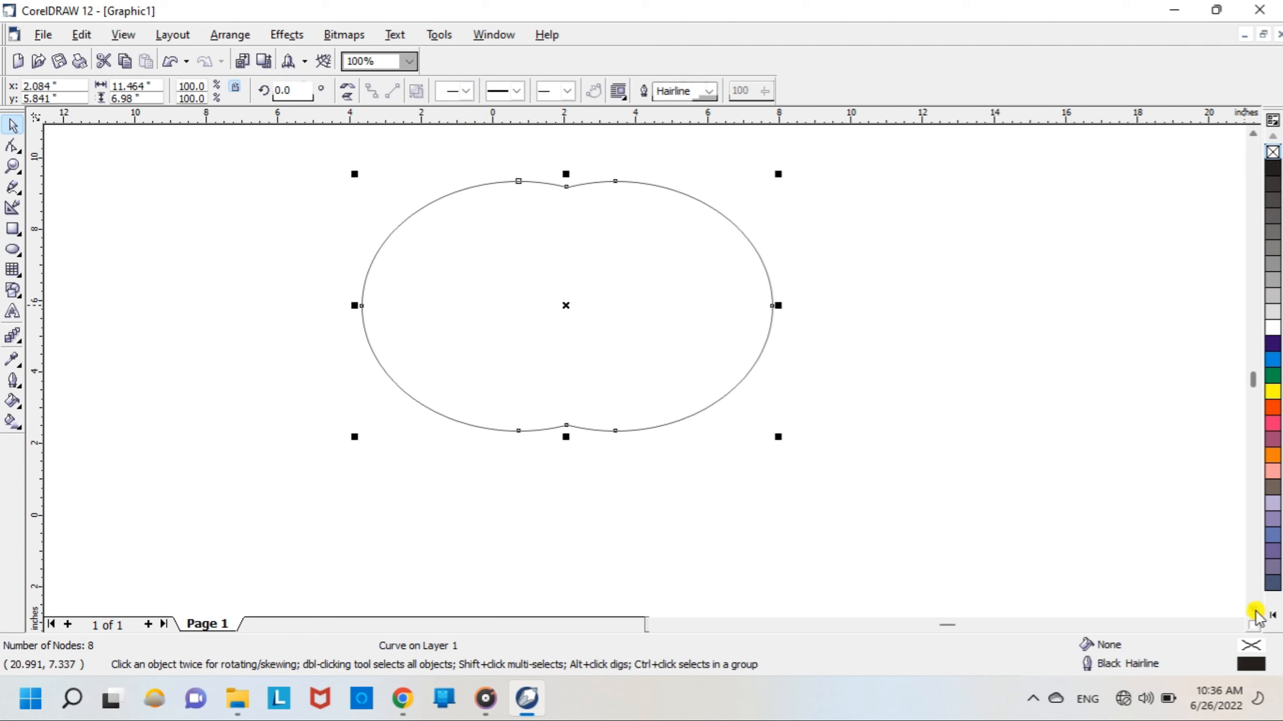
click(13, 148)
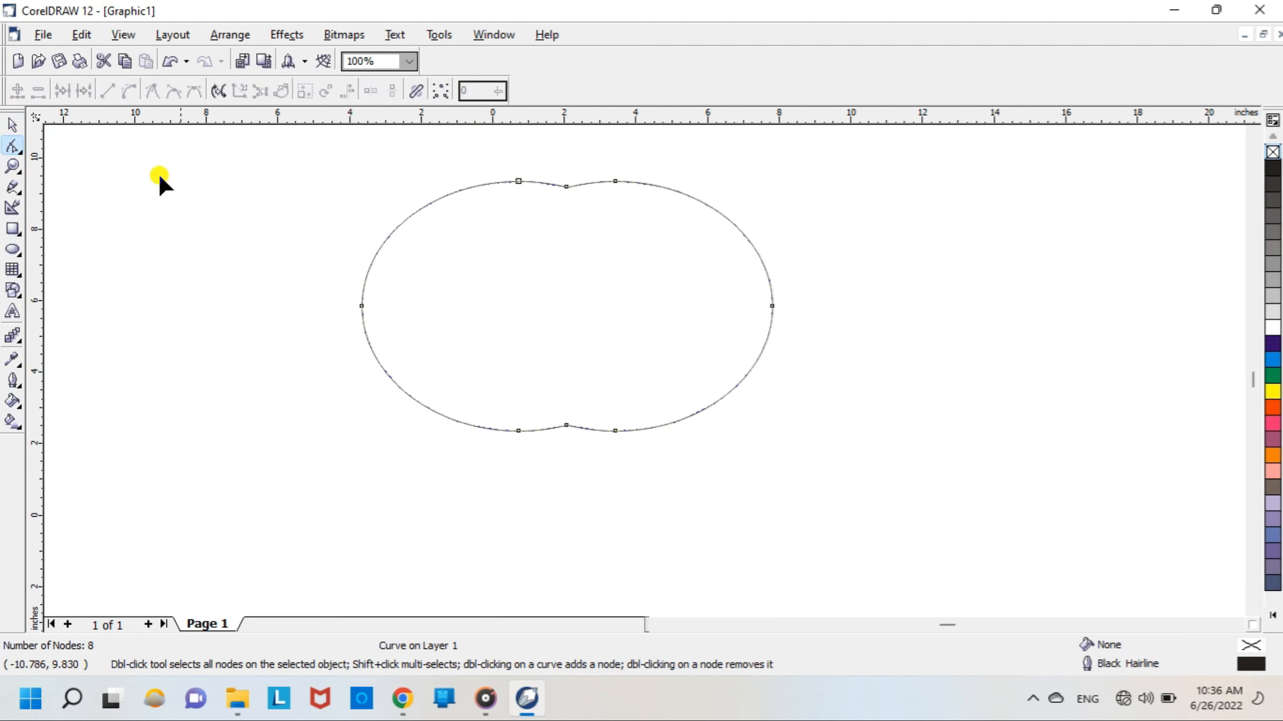
click(566, 425)
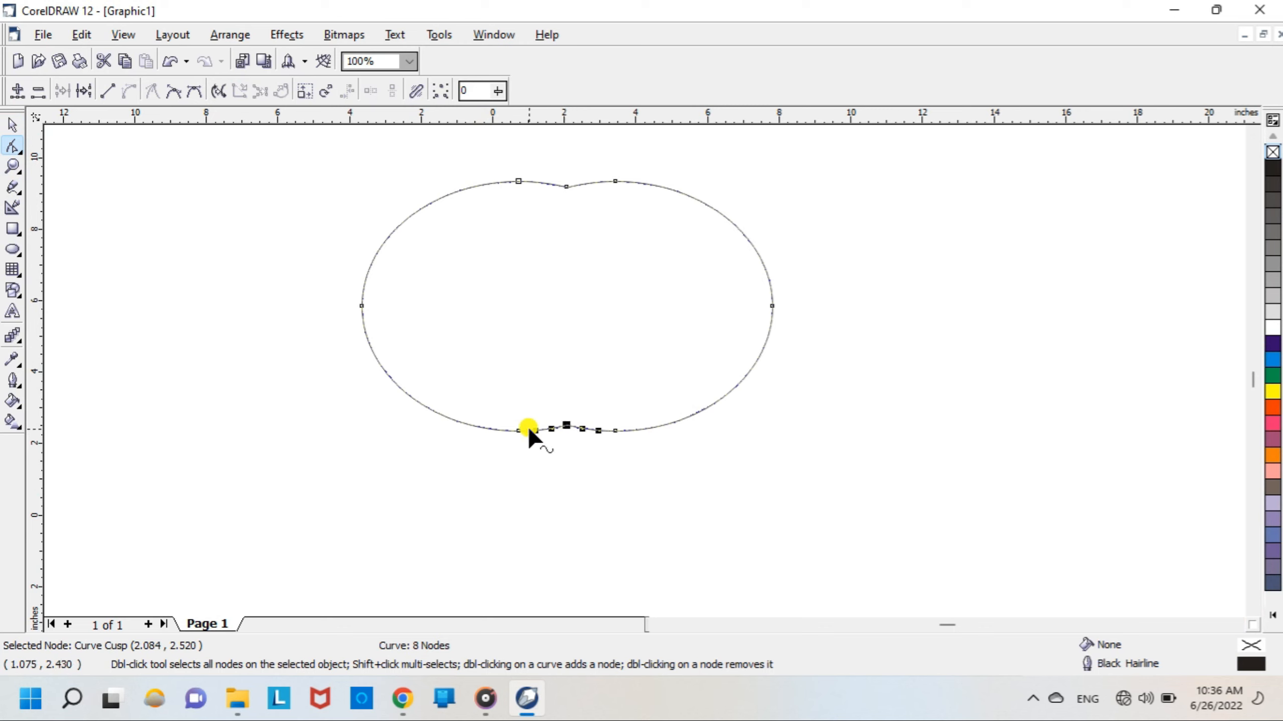
shift+click(615, 430)
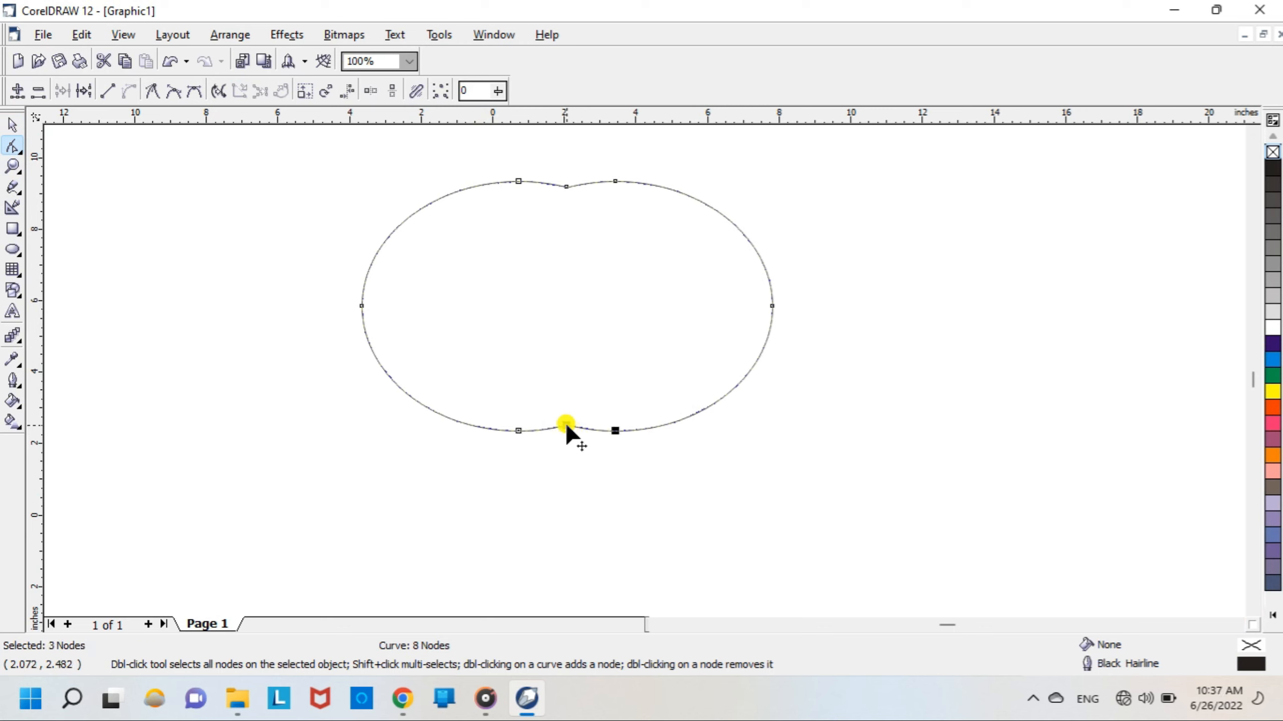
drag(566, 425, 566, 545)
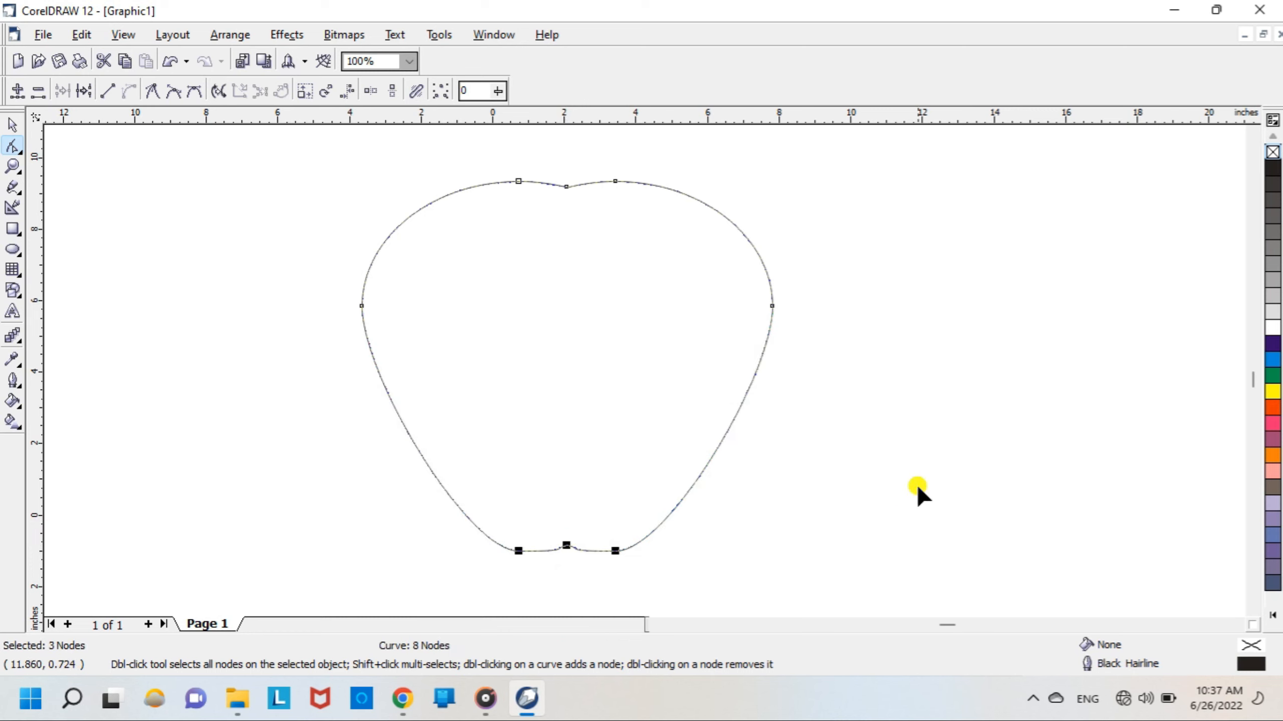
Step: Give the apple body a red fill and a red outline
click(1270, 408)
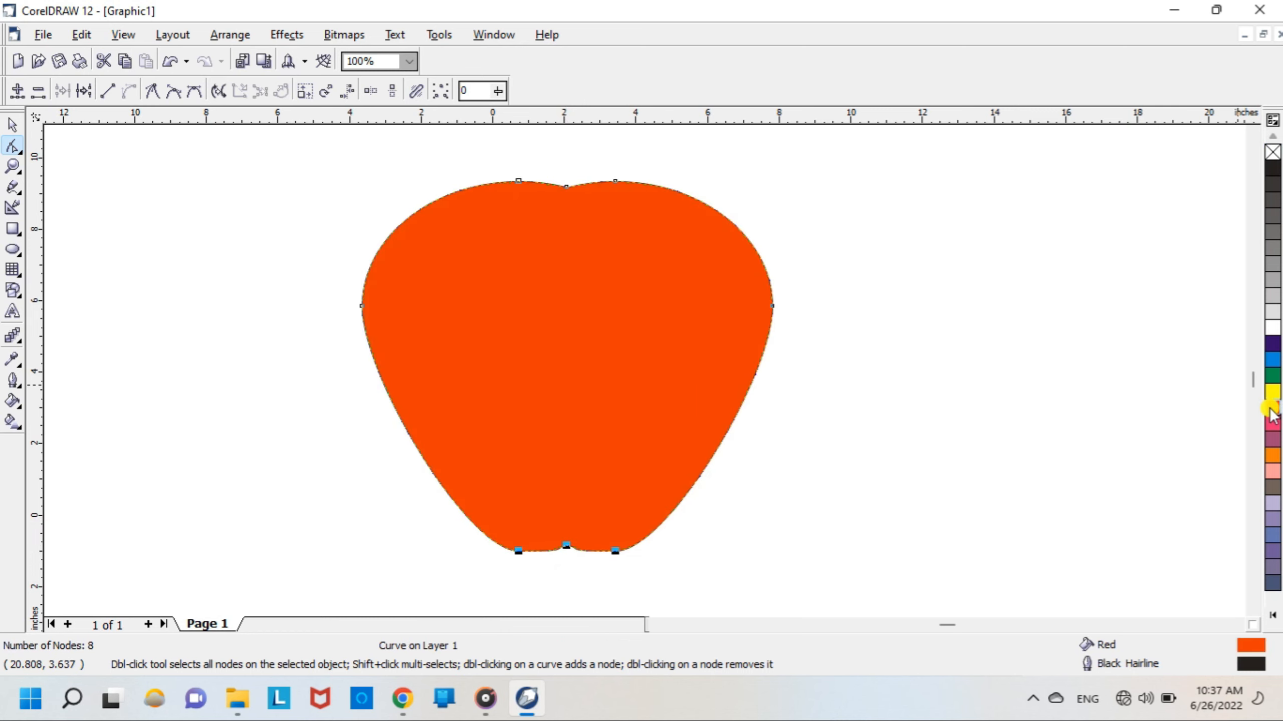
right_click(1269, 408)
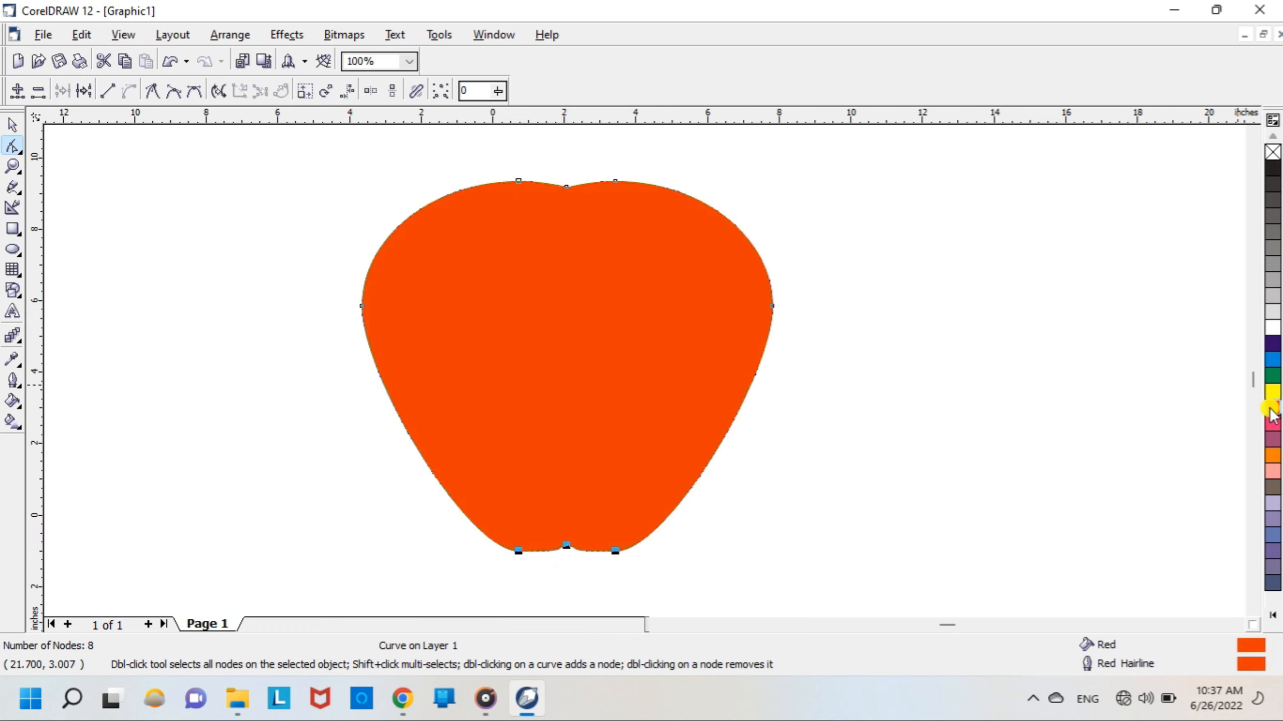
click(13, 124)
click(13, 147)
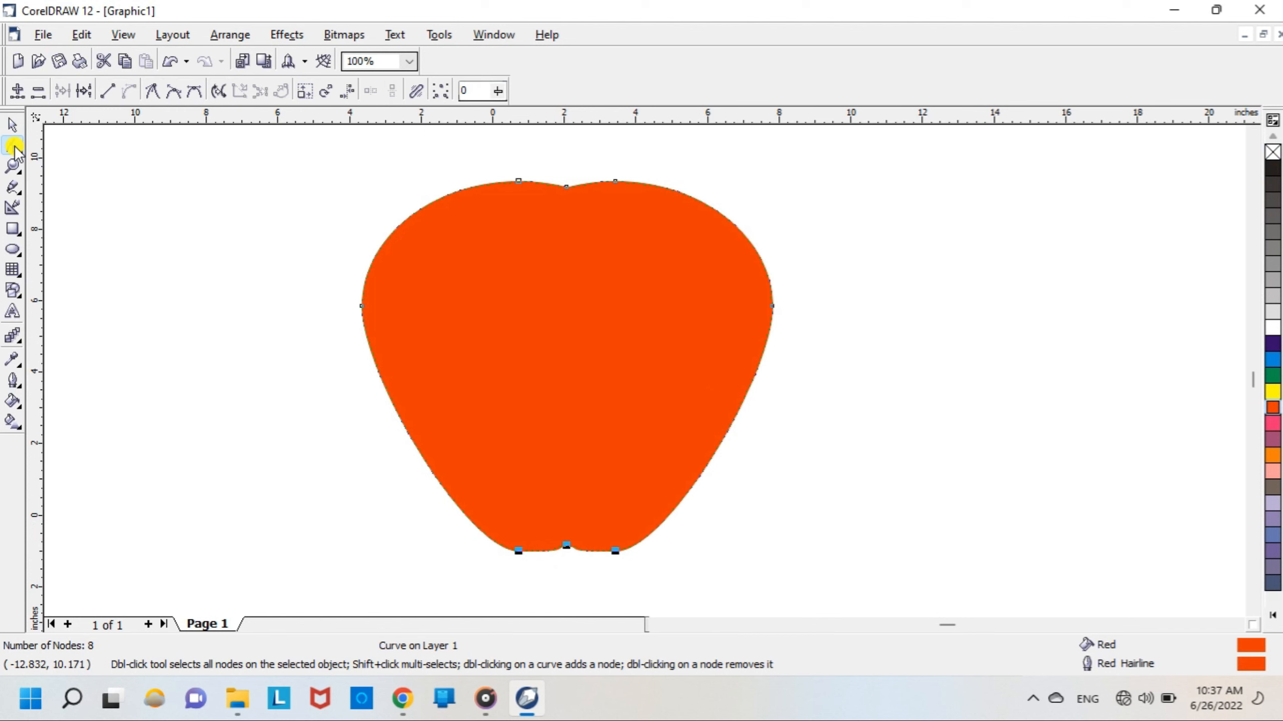
click(565, 546)
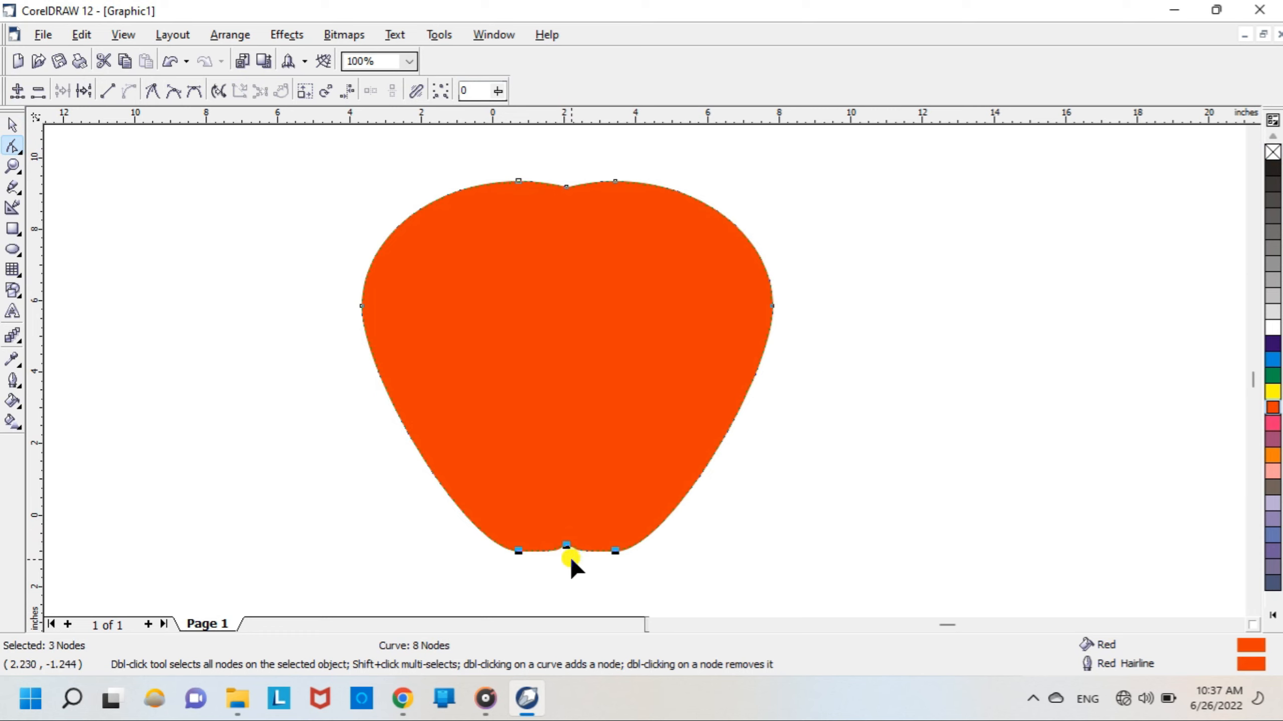
key(Up)
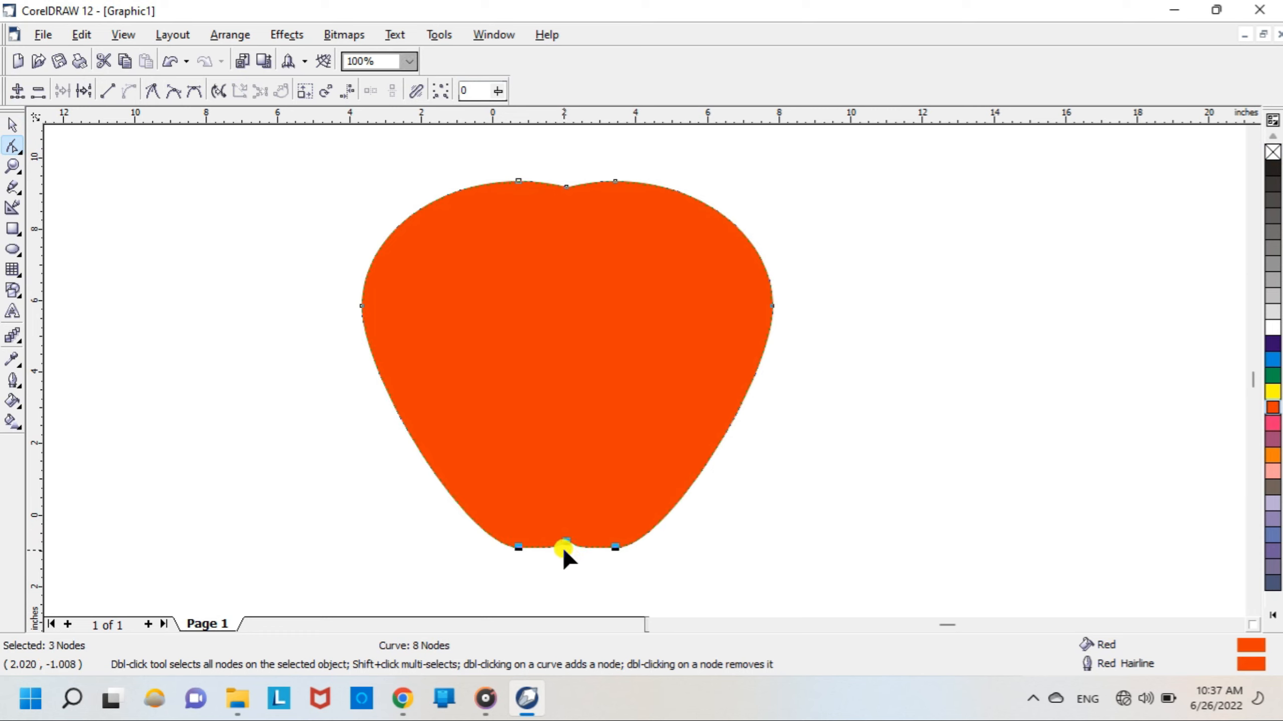
key(ctrl+z)
click(14, 129)
click(319, 215)
click(631, 323)
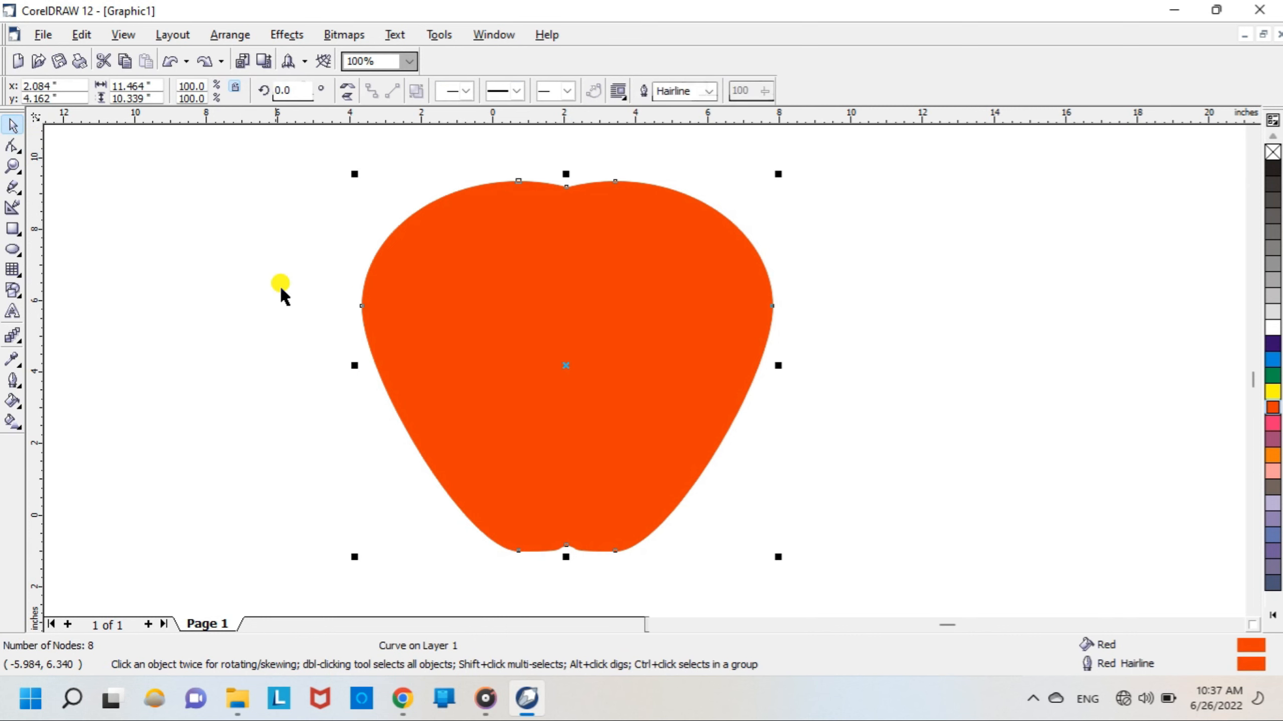
Step: Raise only the bottom centre node of the apple by about 0.1 inch to deepen the notch, then deselect the shape
click(13, 145)
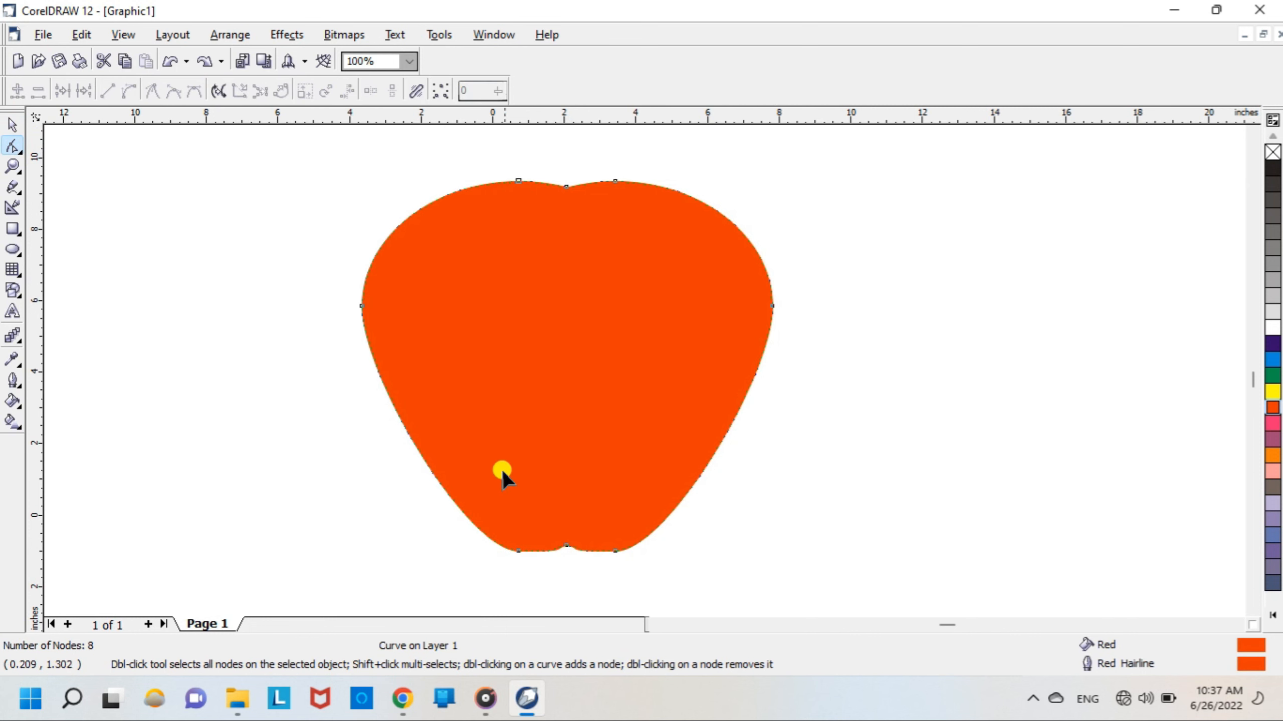
click(564, 546)
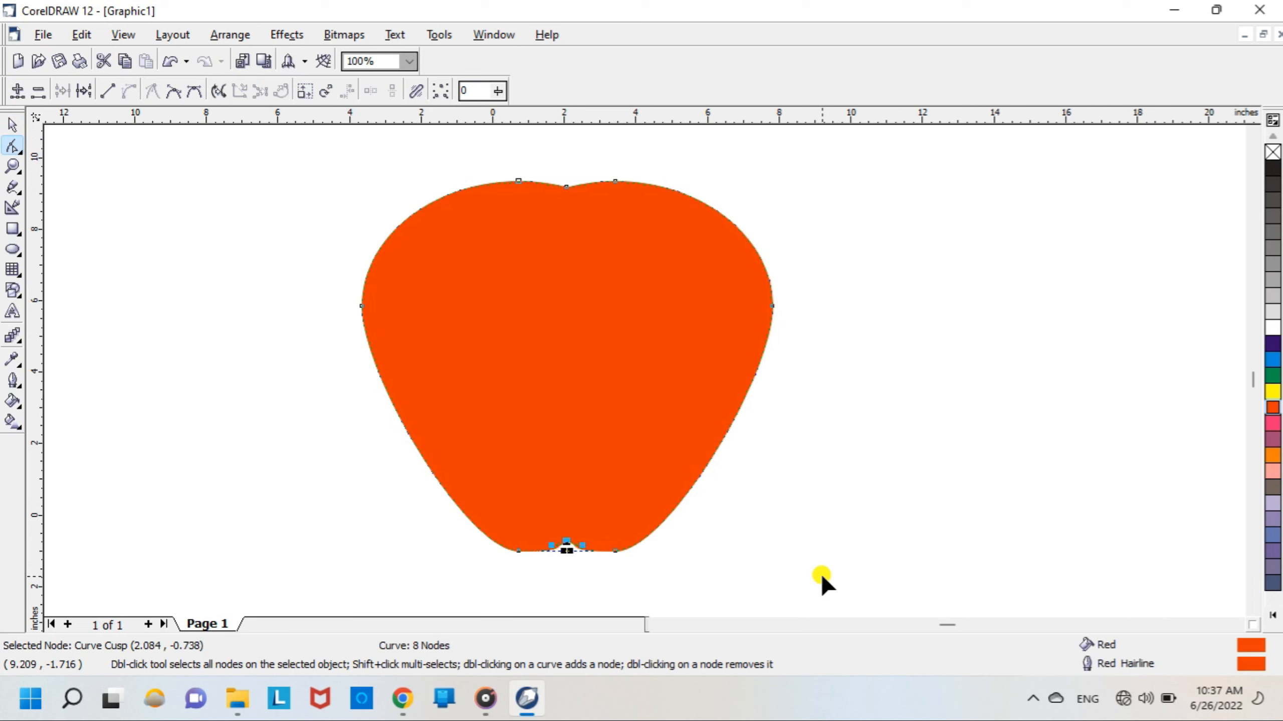
key(space)
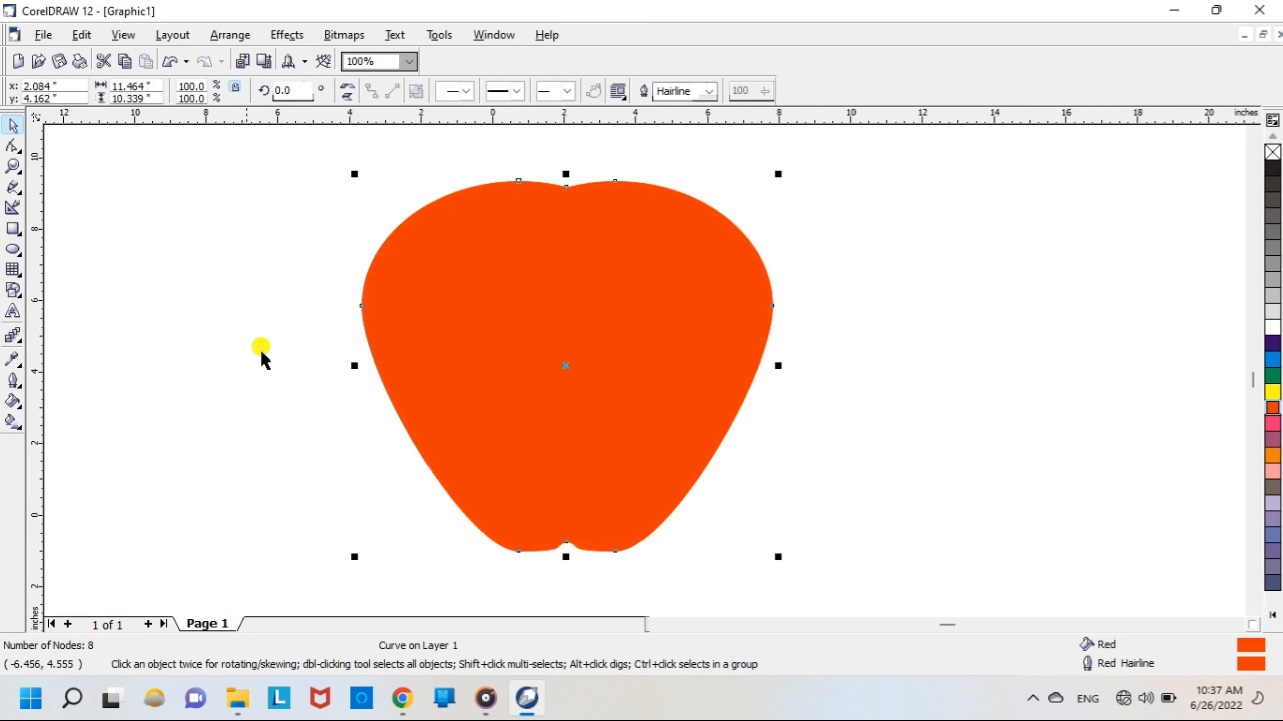
click(249, 334)
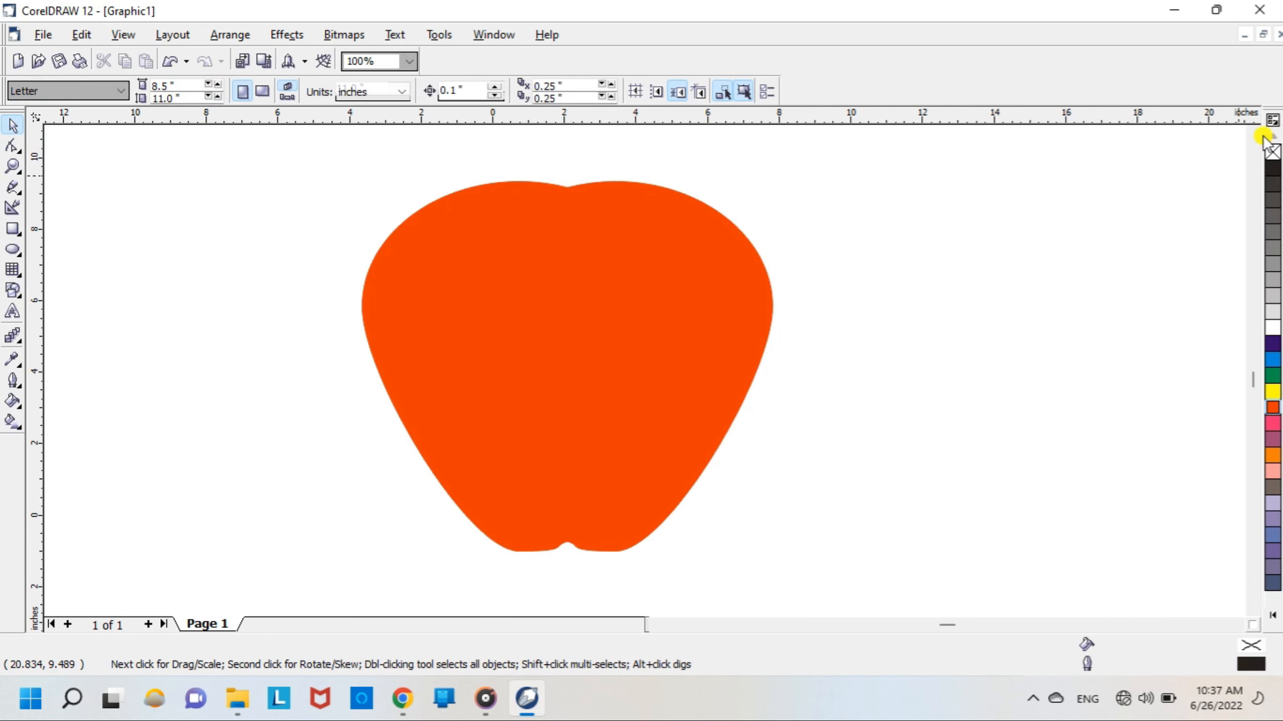
Step: Draw a curved stem rising from the apple's top dip with an Artistic Media preset stroke 1.0 inch wide
scroll(1260, 128, up, 1)
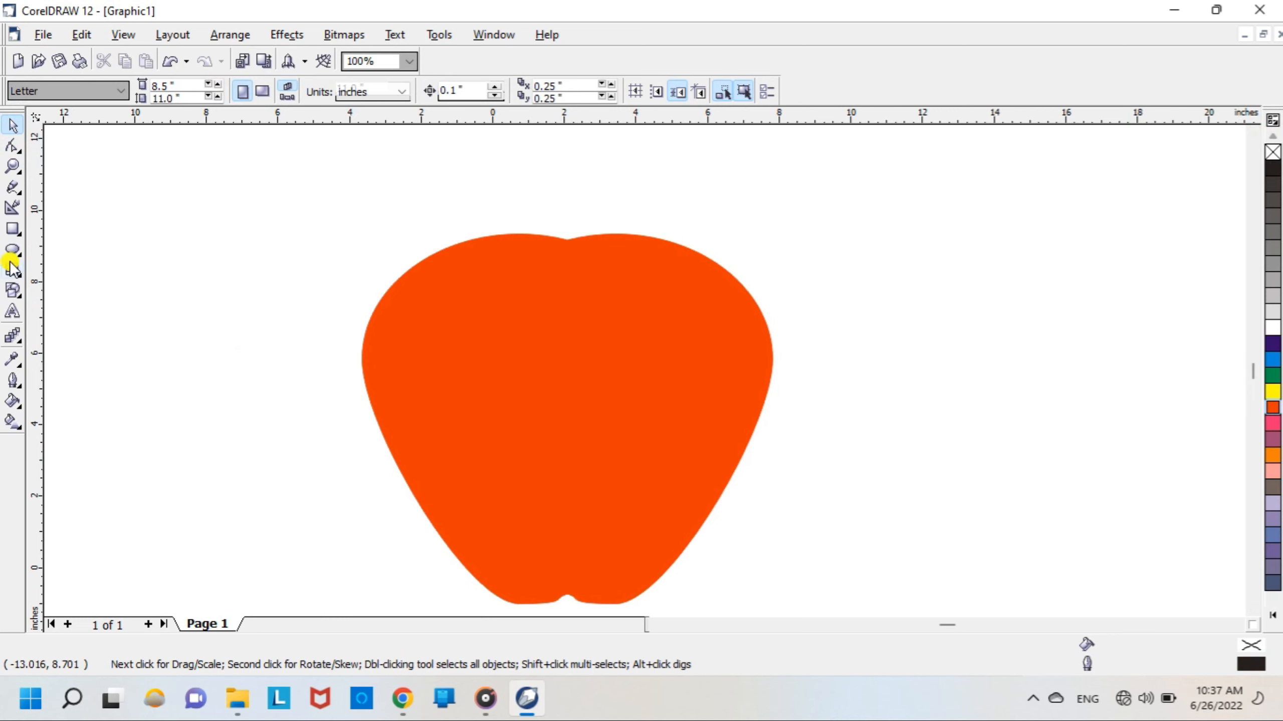
click(18, 194)
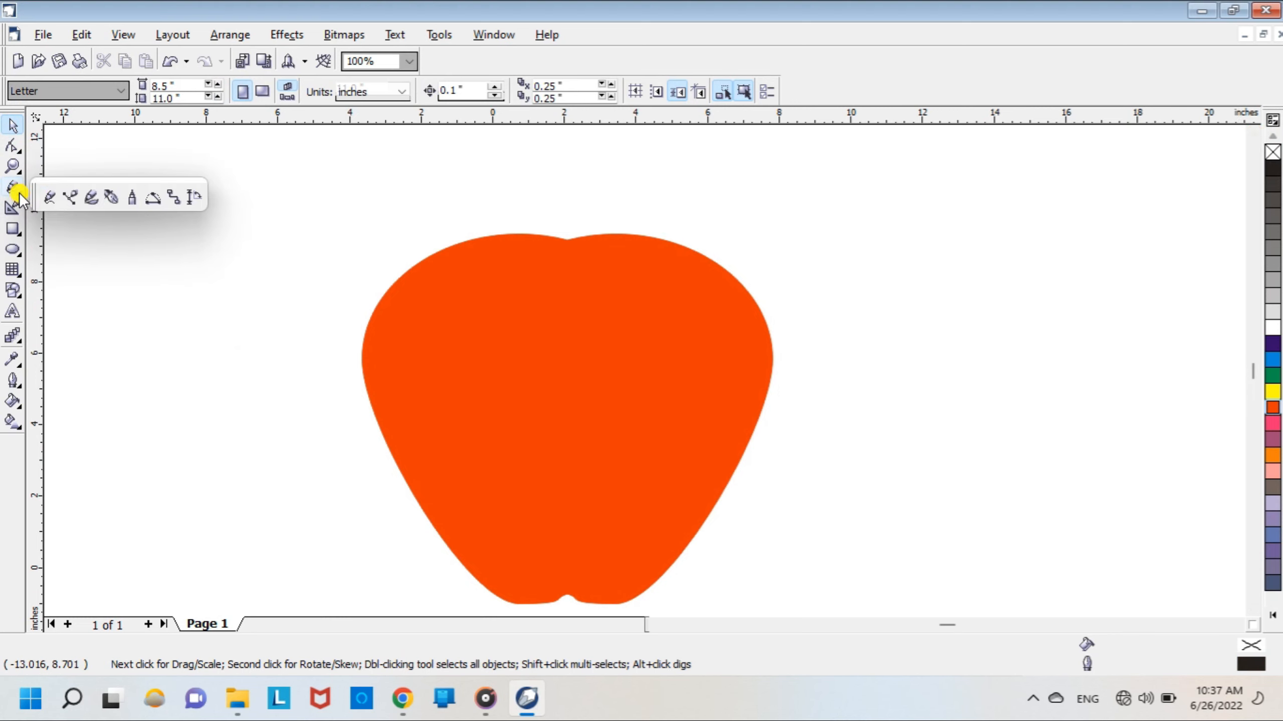
click(94, 199)
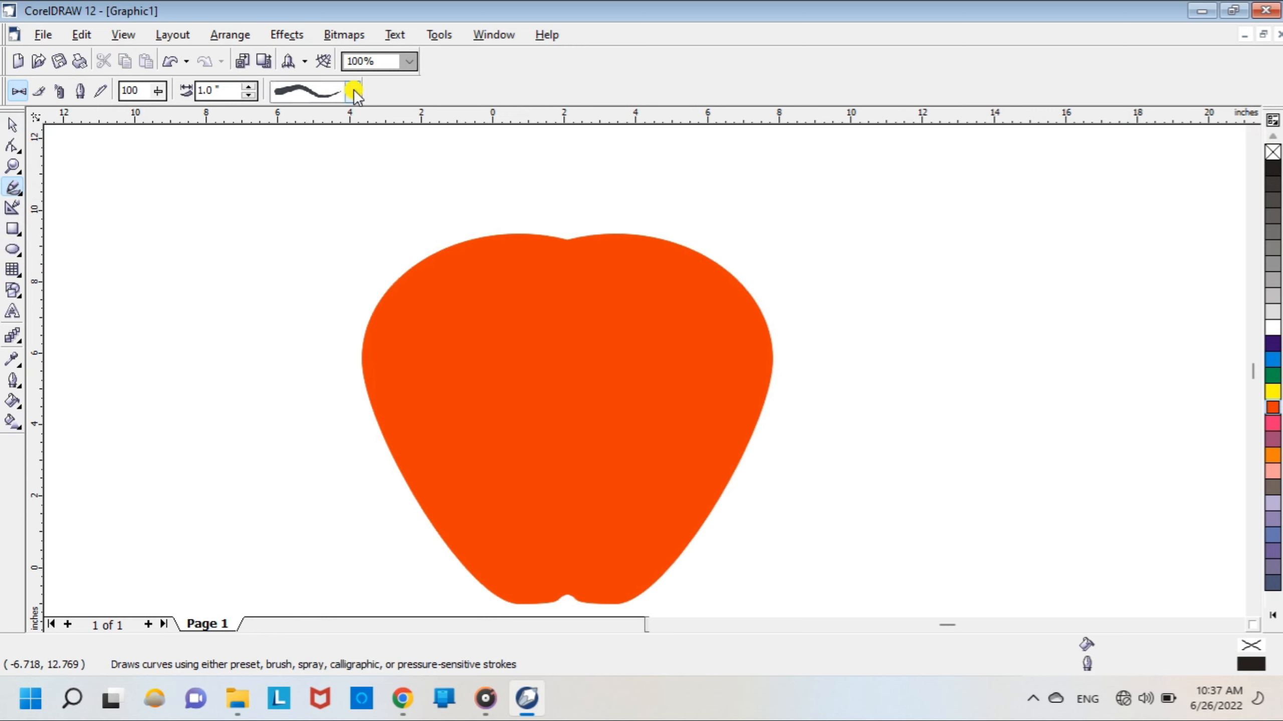
click(353, 93)
click(329, 338)
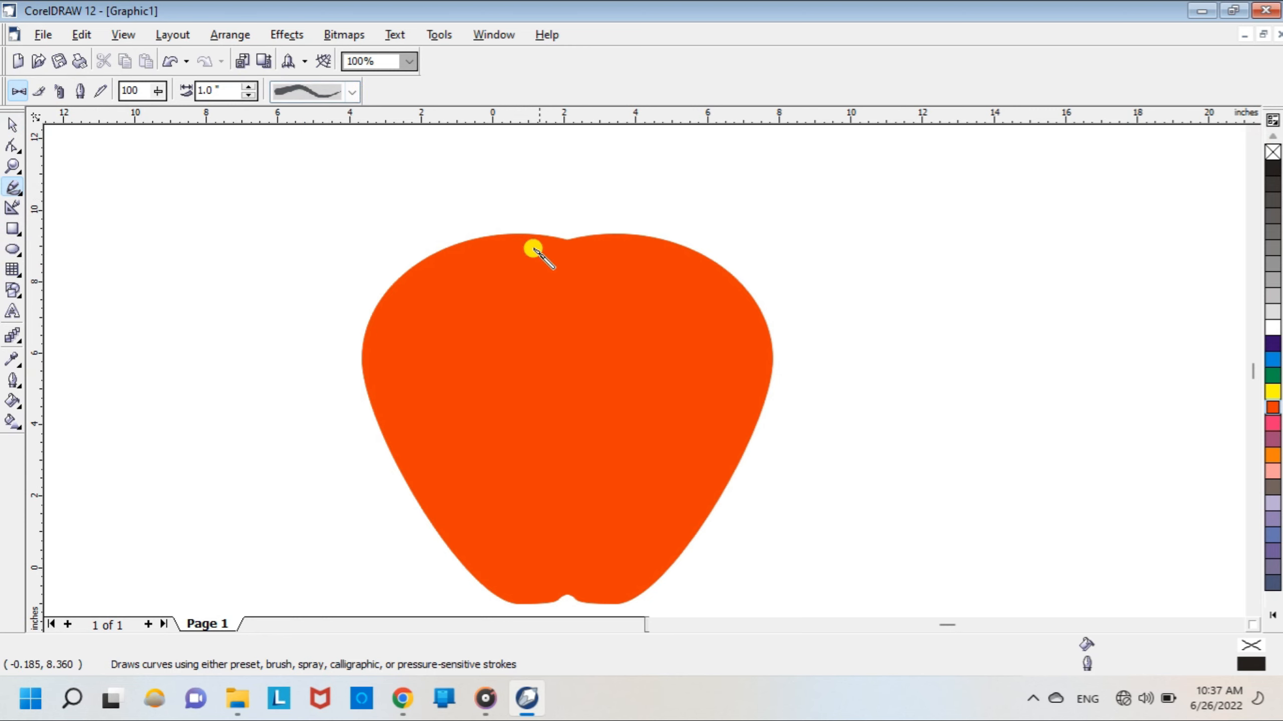
mouse_move(668, 152)
mouse_down()
mouse_move(640, 154)
mouse_move(567, 249)
mouse_up()
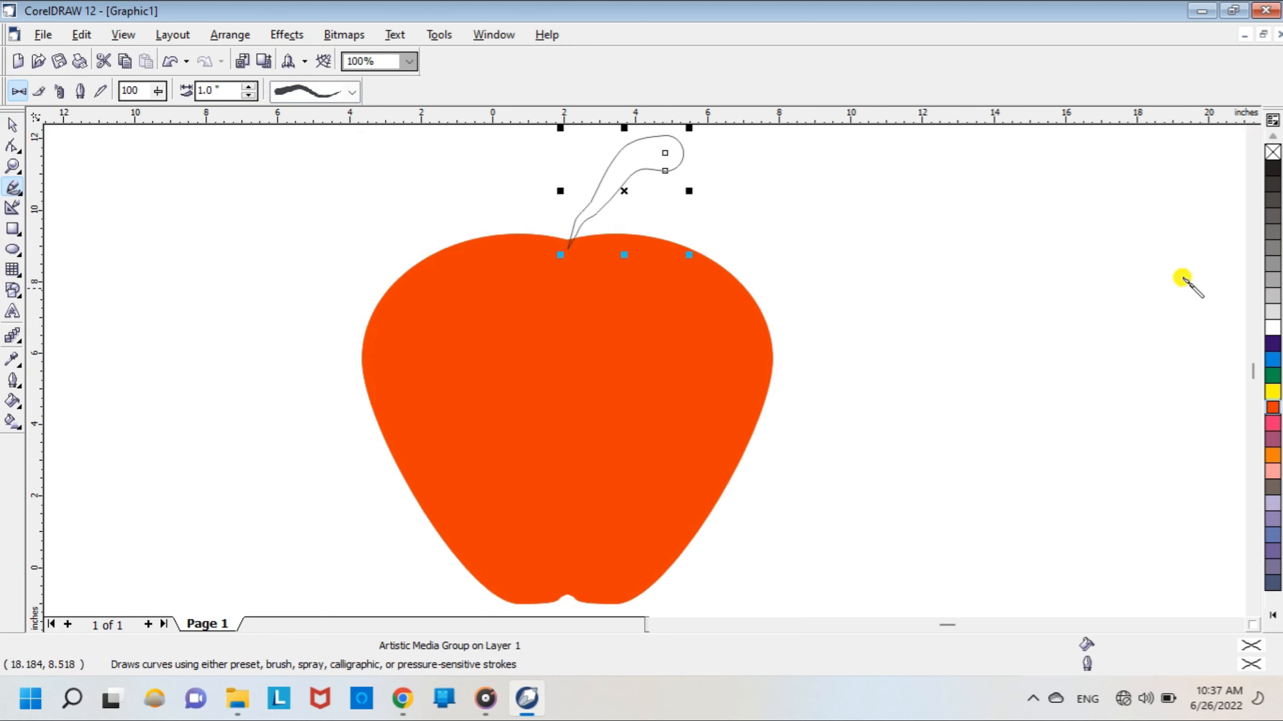
Step: Fill the stem black and send it to the back, behind the apple
click(1275, 174)
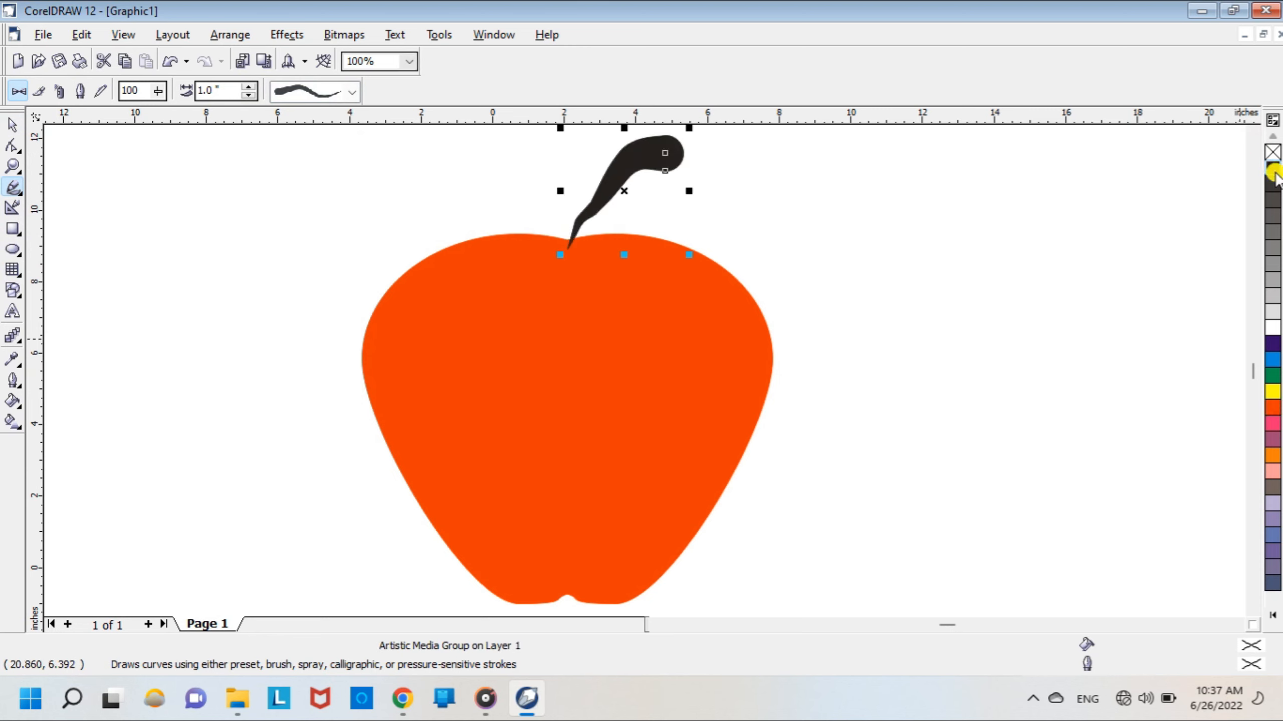
click(208, 38)
mouse_move(247, 116)
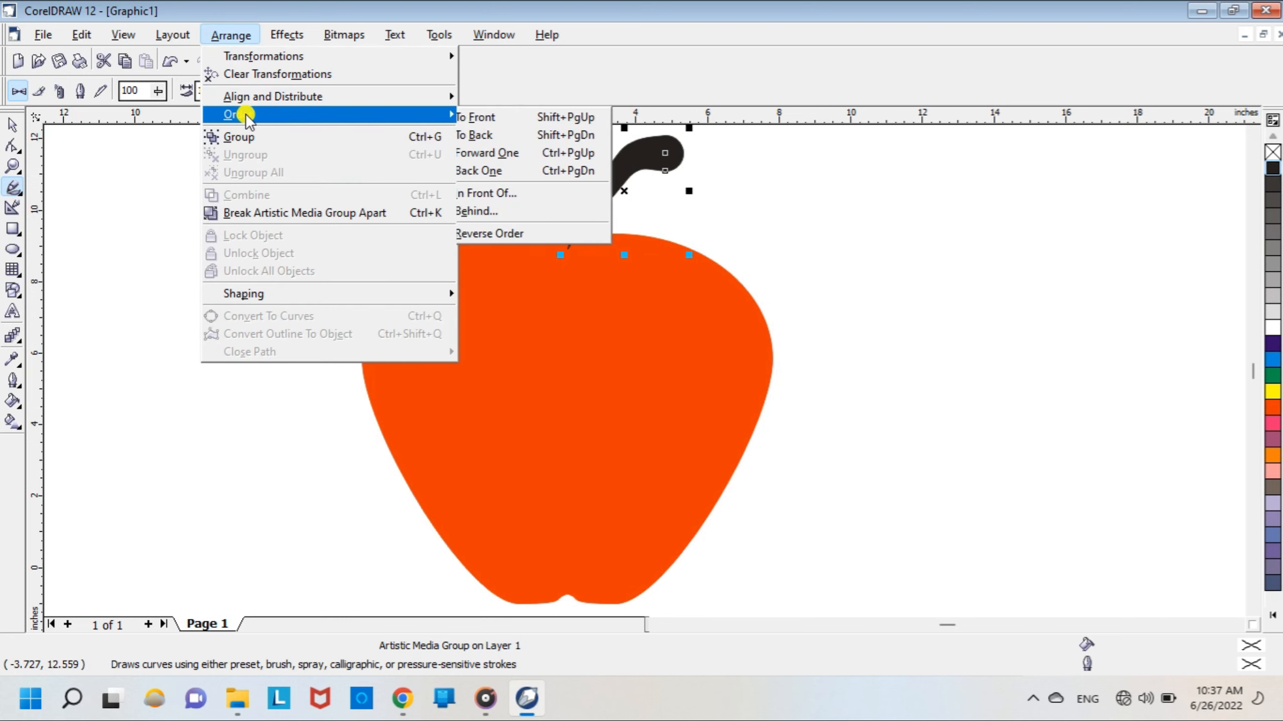
click(515, 135)
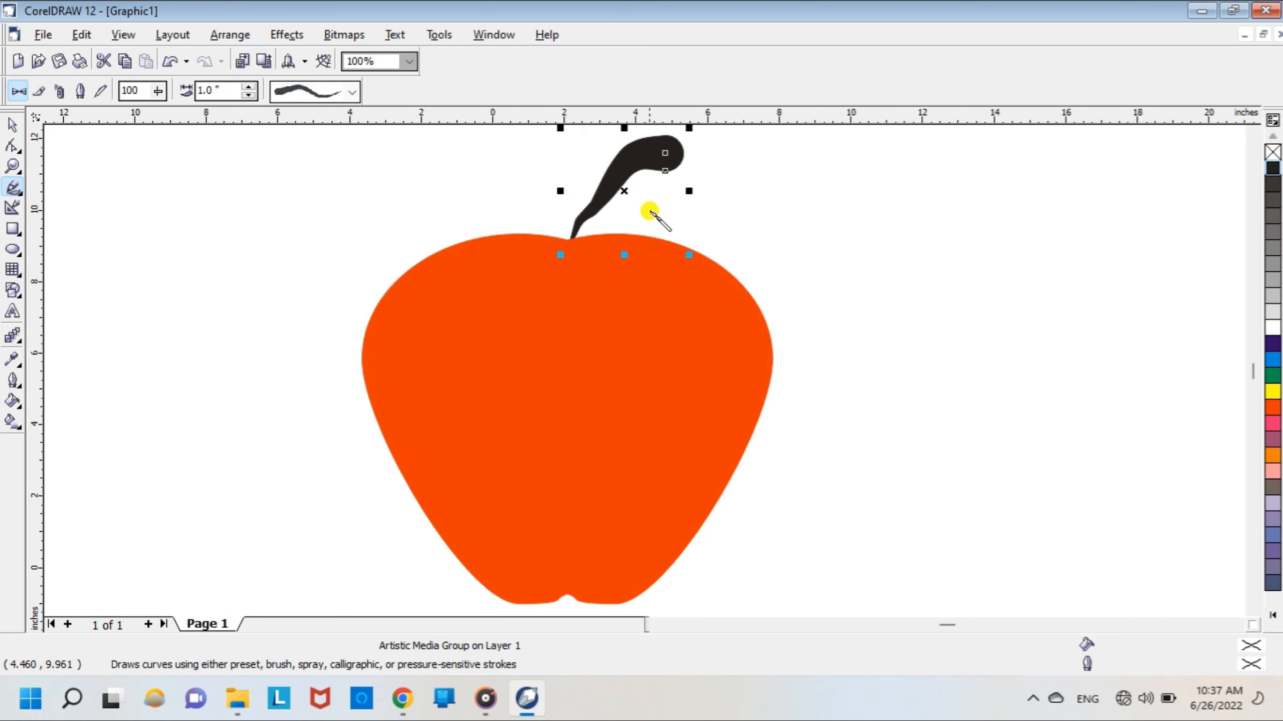
Step: Narrow the stem to about 2.5 inches wide by pulling in its right side
drag(688, 190, 661, 191)
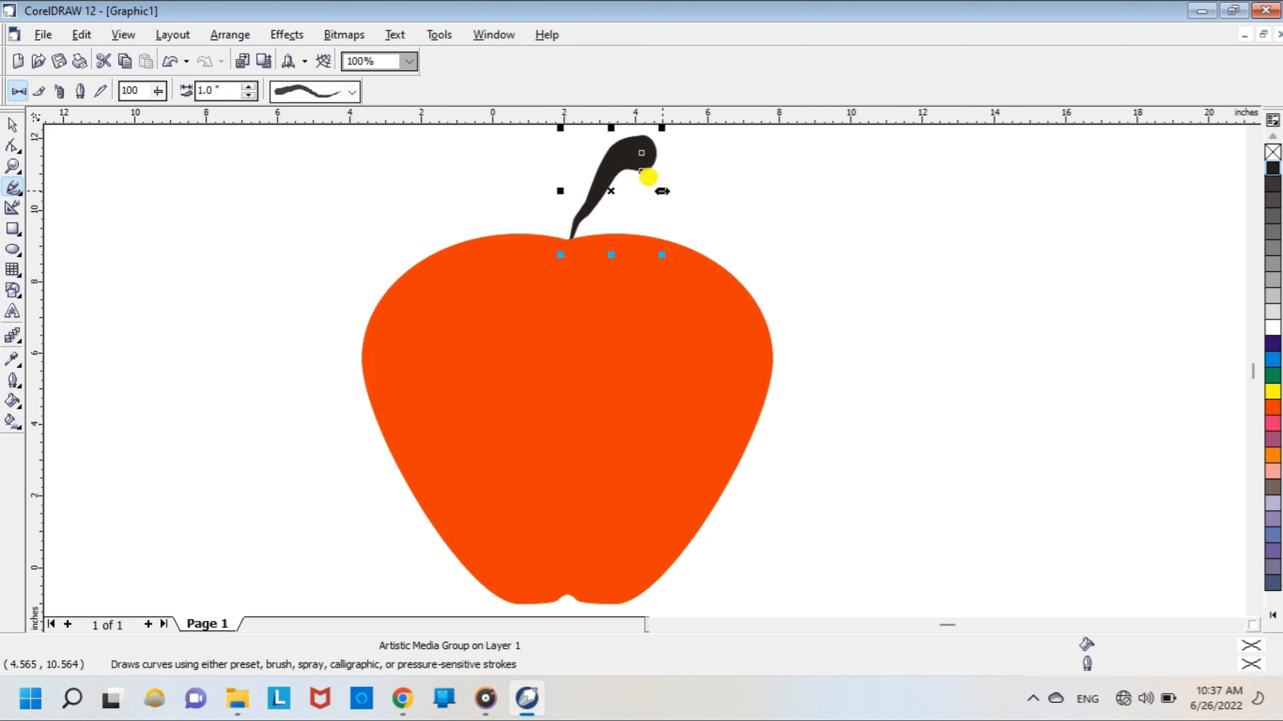
click(639, 168)
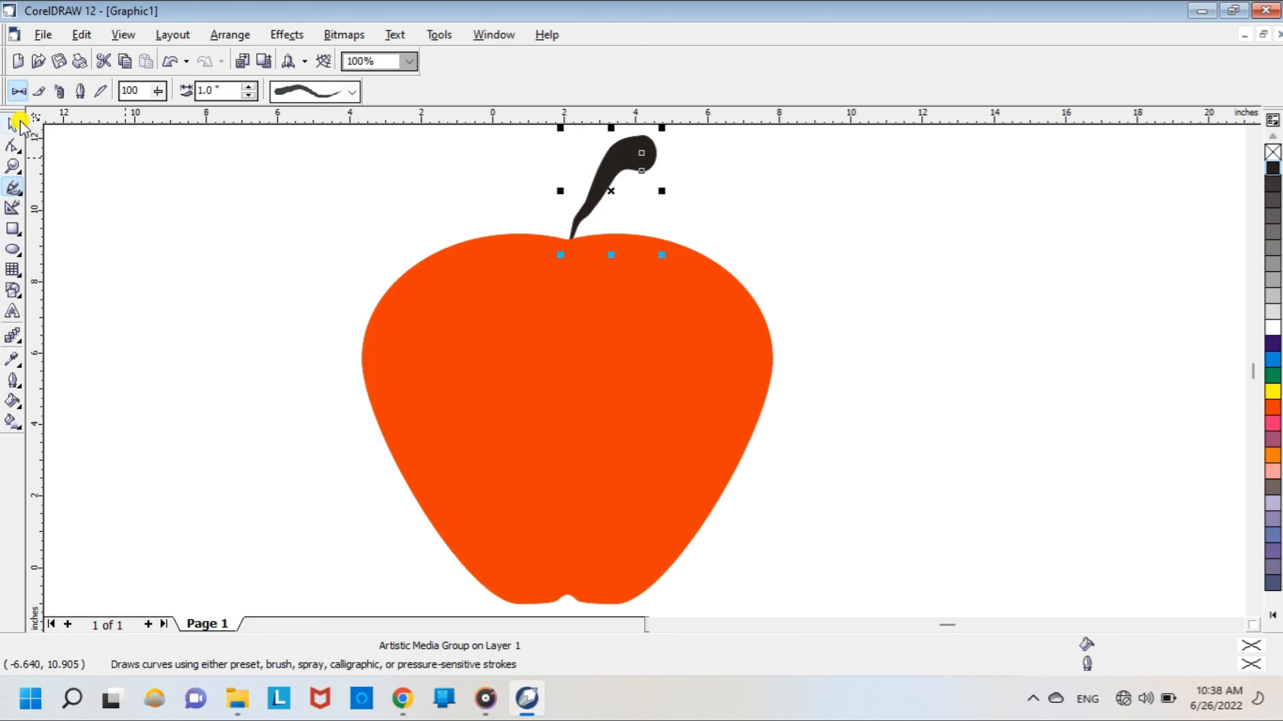
click(14, 124)
click(609, 201)
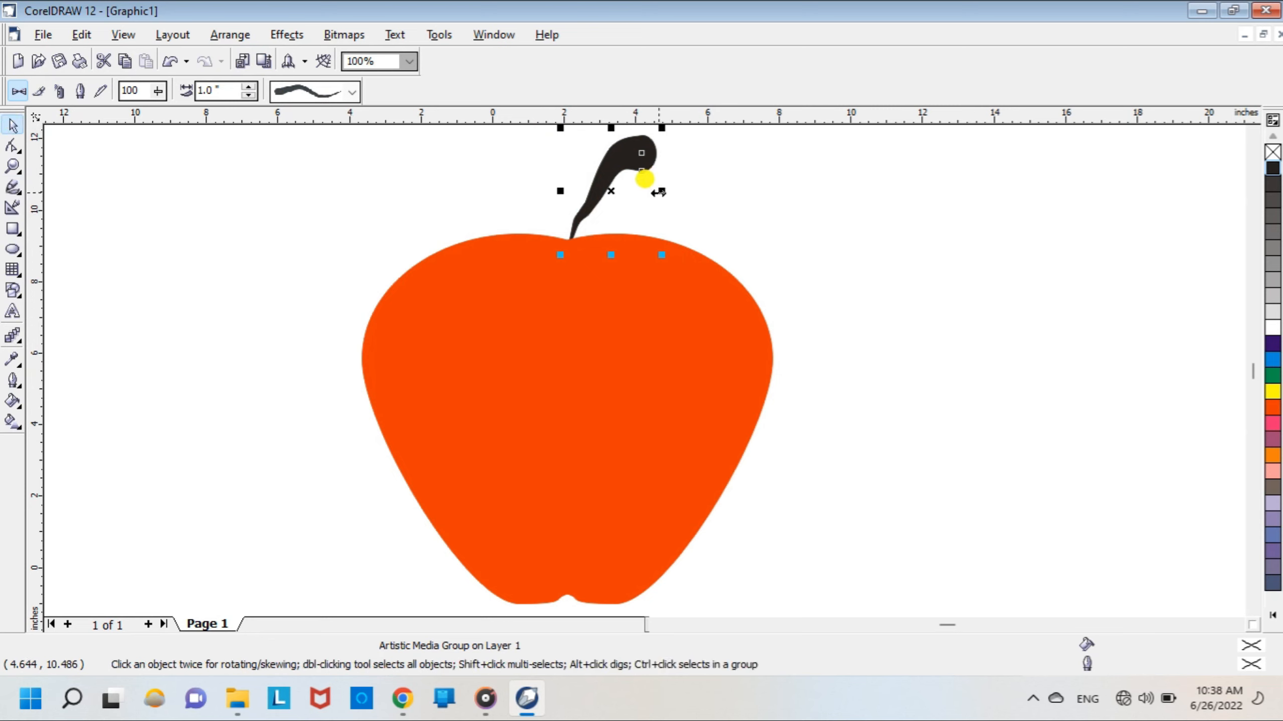
Step: Rotate the stem slightly clockwise, to about 358.65 degrees, and seat its base in the dip at the apple's top
drag(659, 192, 658, 191)
click(638, 160)
mouse_move(658, 130)
mouse_down()
mouse_move(653, 115)
mouse_move(664, 153)
mouse_move(618, 184)
mouse_move(607, 161)
mouse_move(675, 149)
mouse_move(664, 134)
mouse_up()
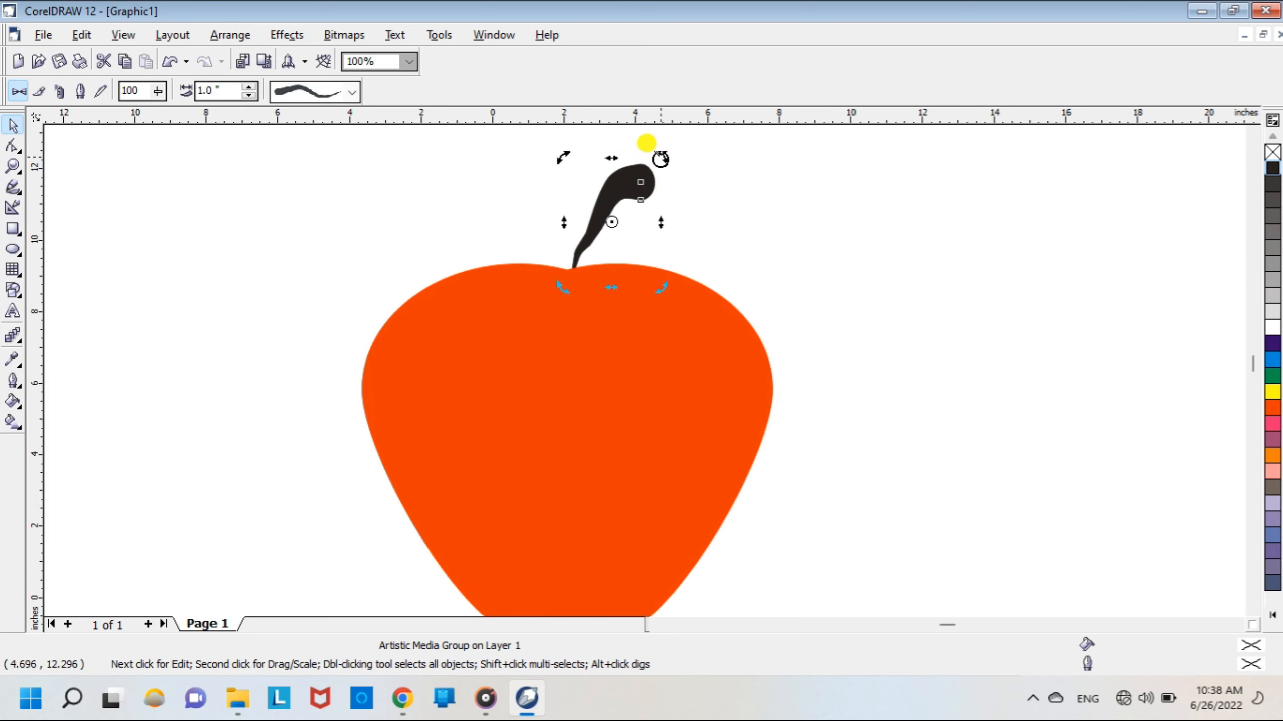
mouse_move(659, 158)
mouse_down()
mouse_move(608, 186)
mouse_move(599, 177)
mouse_move(653, 158)
mouse_move(662, 168)
mouse_up()
click(13, 127)
click(611, 174)
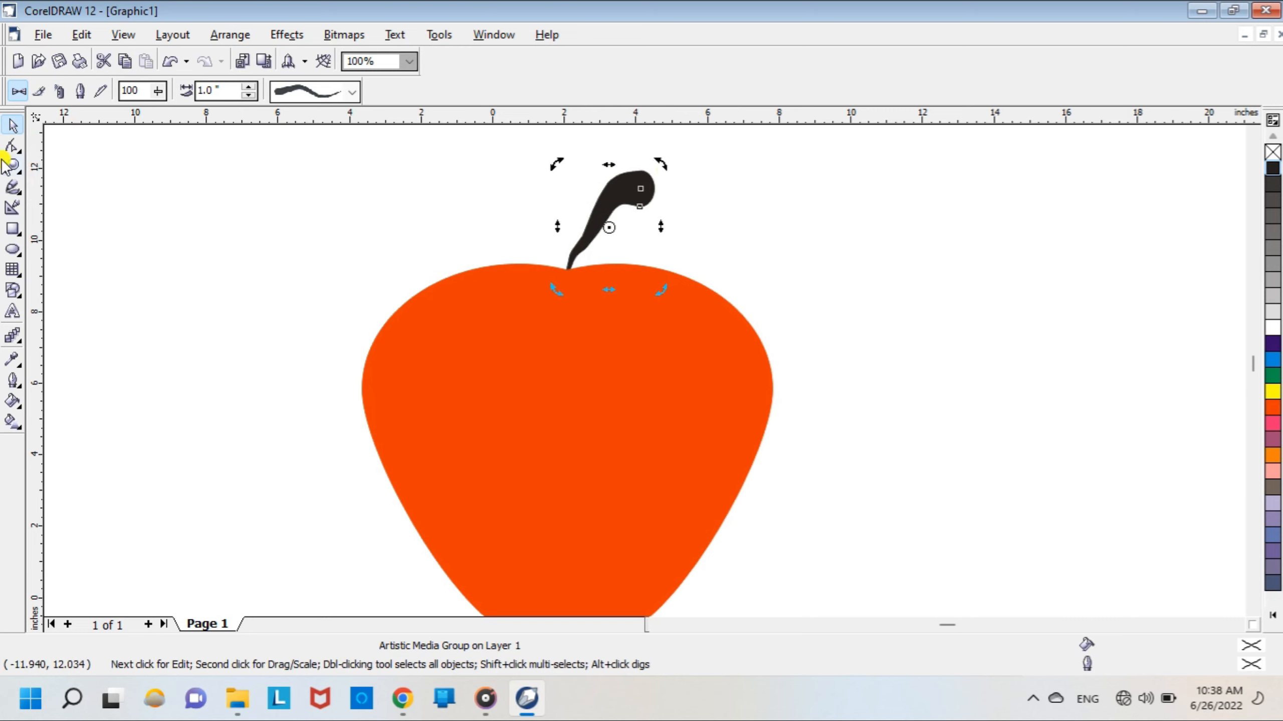
Step: Draw an ellipse about 3.36 by 4.15 inches left of the apple and place a duplicate 1.9 inches to its right, overlapping it
click(12, 250)
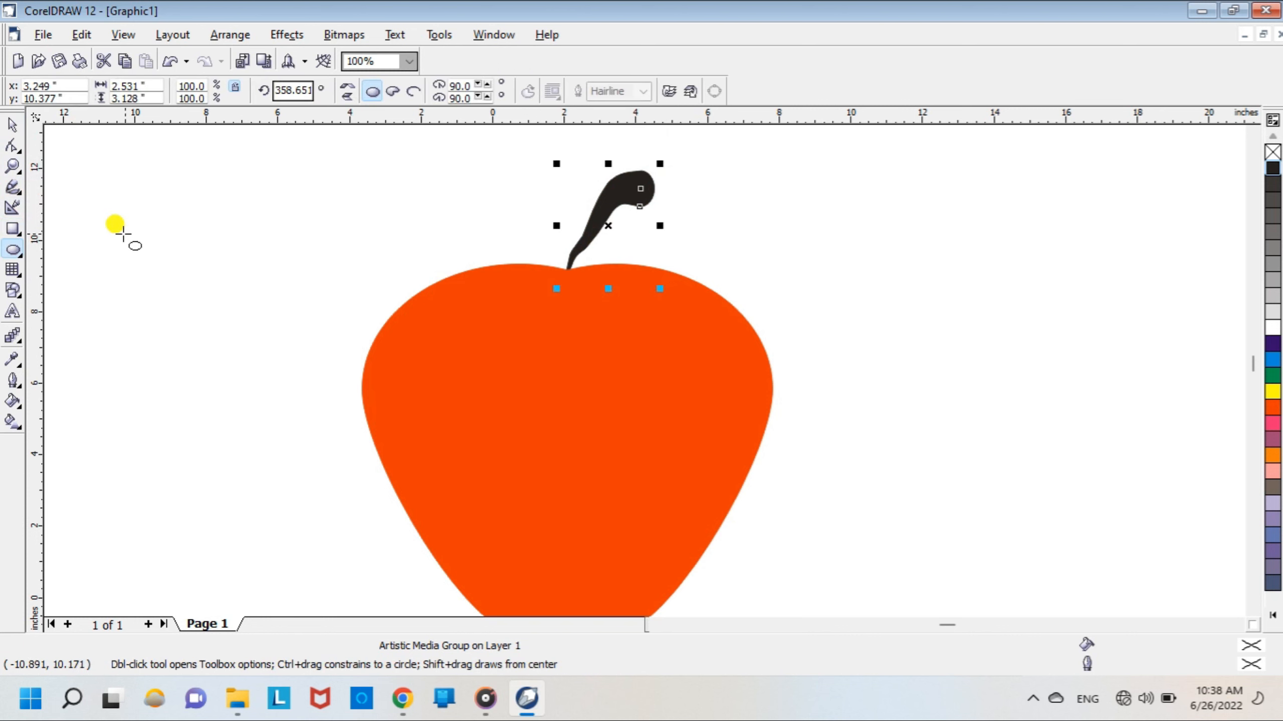
drag(93, 215, 212, 365)
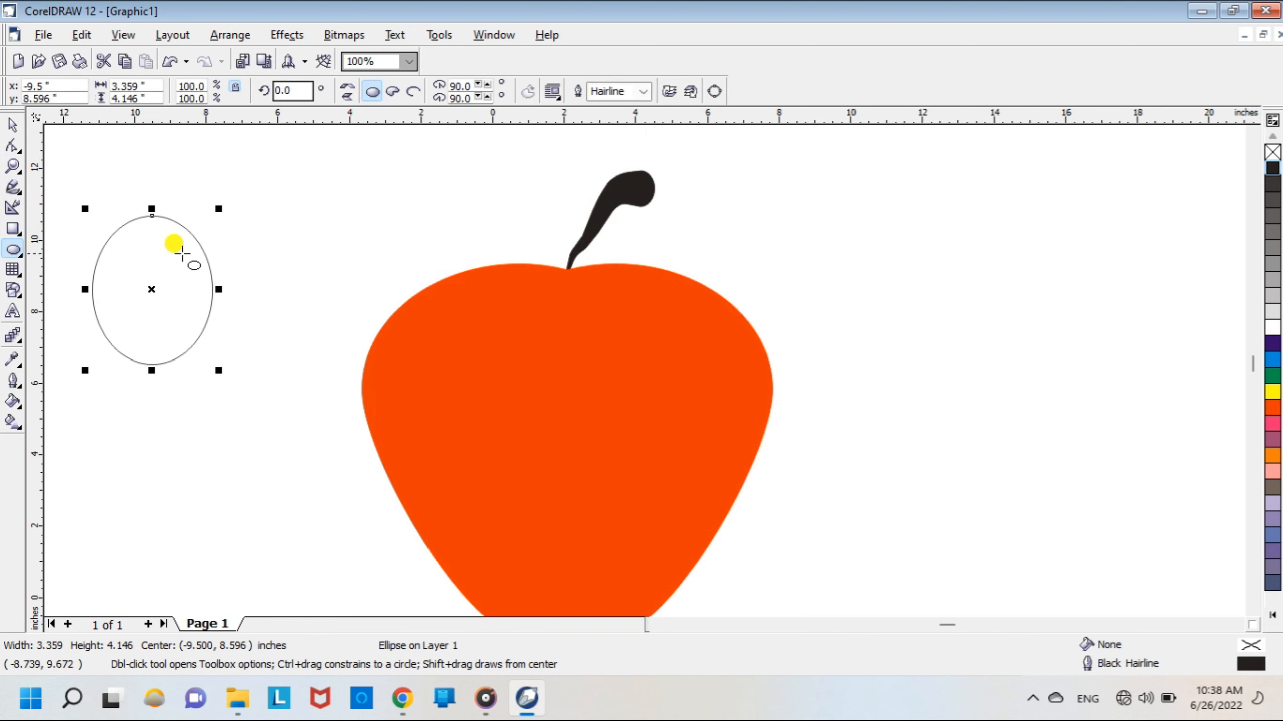
click(11, 130)
key(KP_Add)
key(Right)
key(Right)
key(Right)
key(Right)
key(Right)
key(Right)
key(Right)
key(Right)
key(Right)
key(Right)
key(Right)
key(Right)
key(Right)
key(Right)
key(Right)
key(Right)
key(Right)
key(Right)
key(Right)
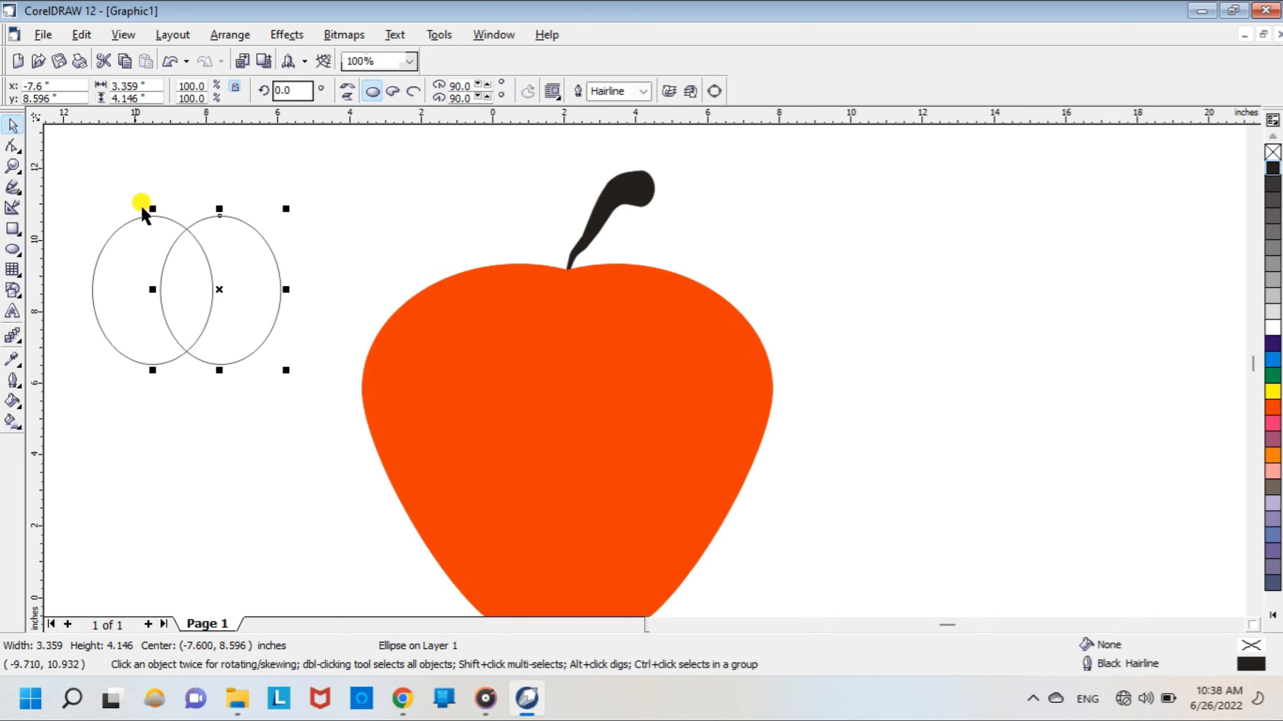
Step: Create a leaf shape from the intersection of the two ellipses and move it down and right, clear of both
drag(88, 190, 299, 404)
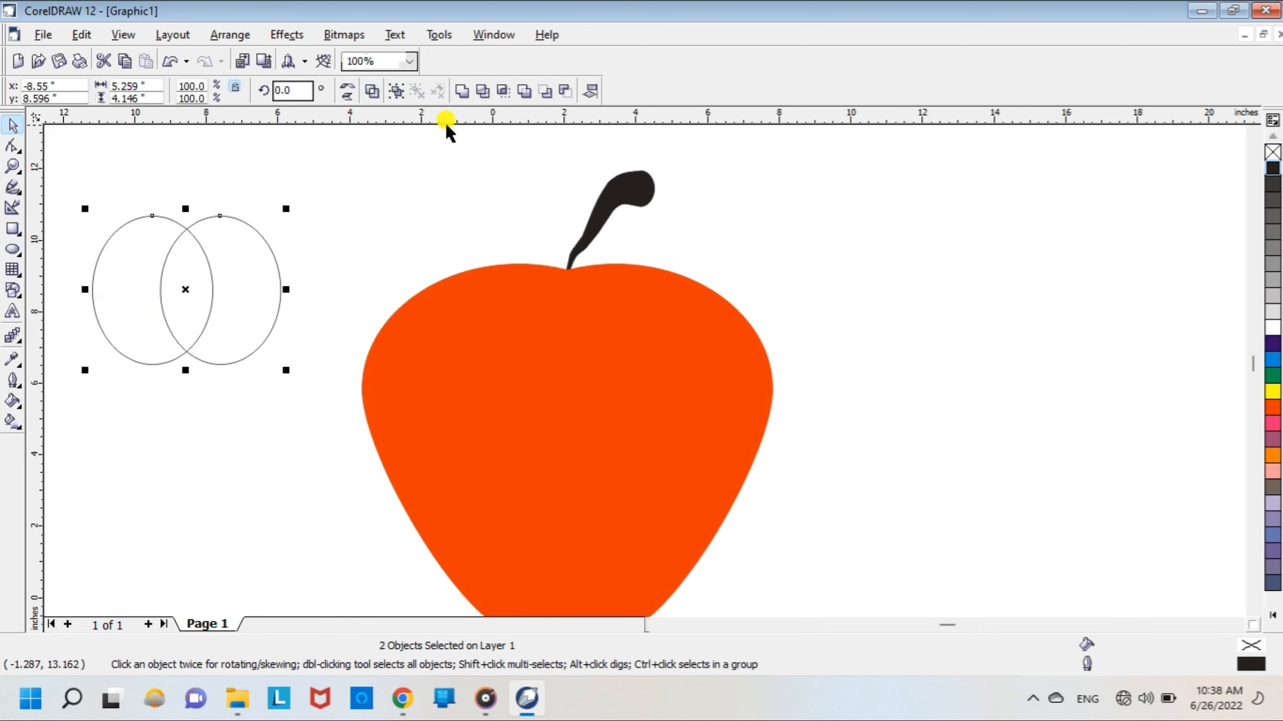
click(503, 89)
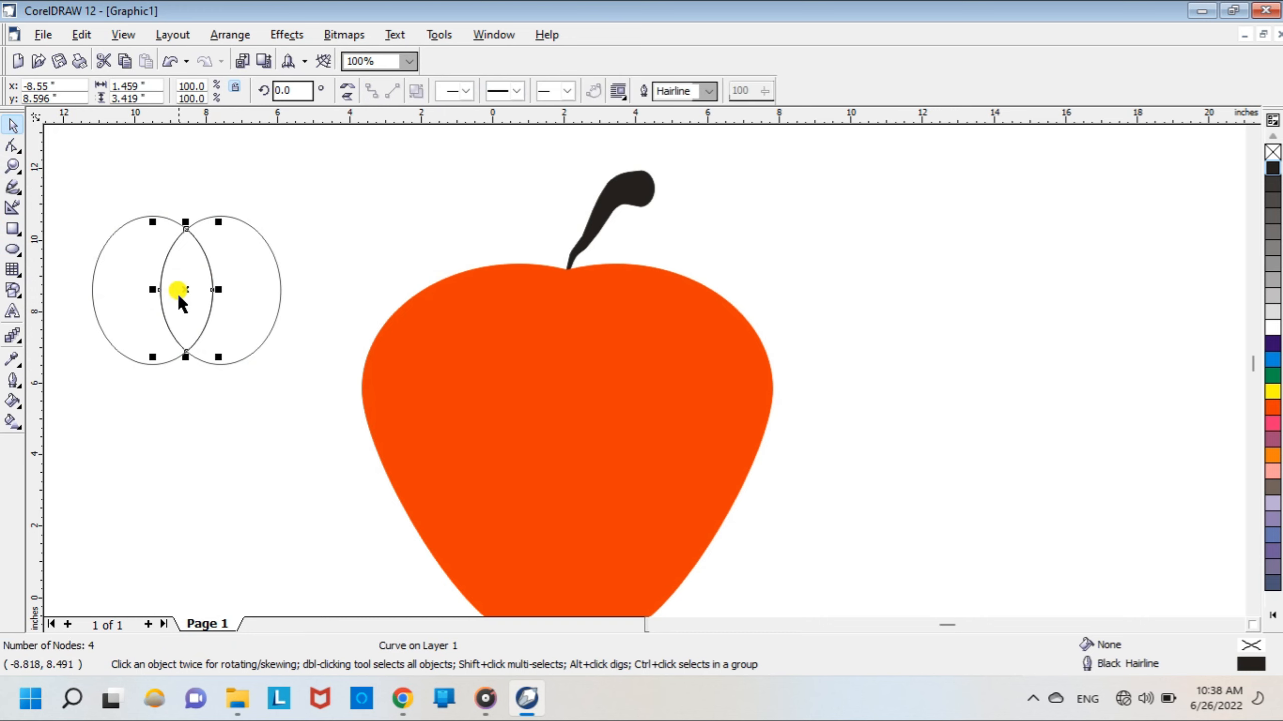
key(Down)
key(Down)
key(Down)
key(Down)
key(Down)
key(Down)
key(Down)
key(Down)
key(Down)
key(Down)
key(Down)
key(Down)
key(Down)
key(Down)
key(Down)
key(Down)
key(Down)
key(Down)
key(Down)
key(Down)
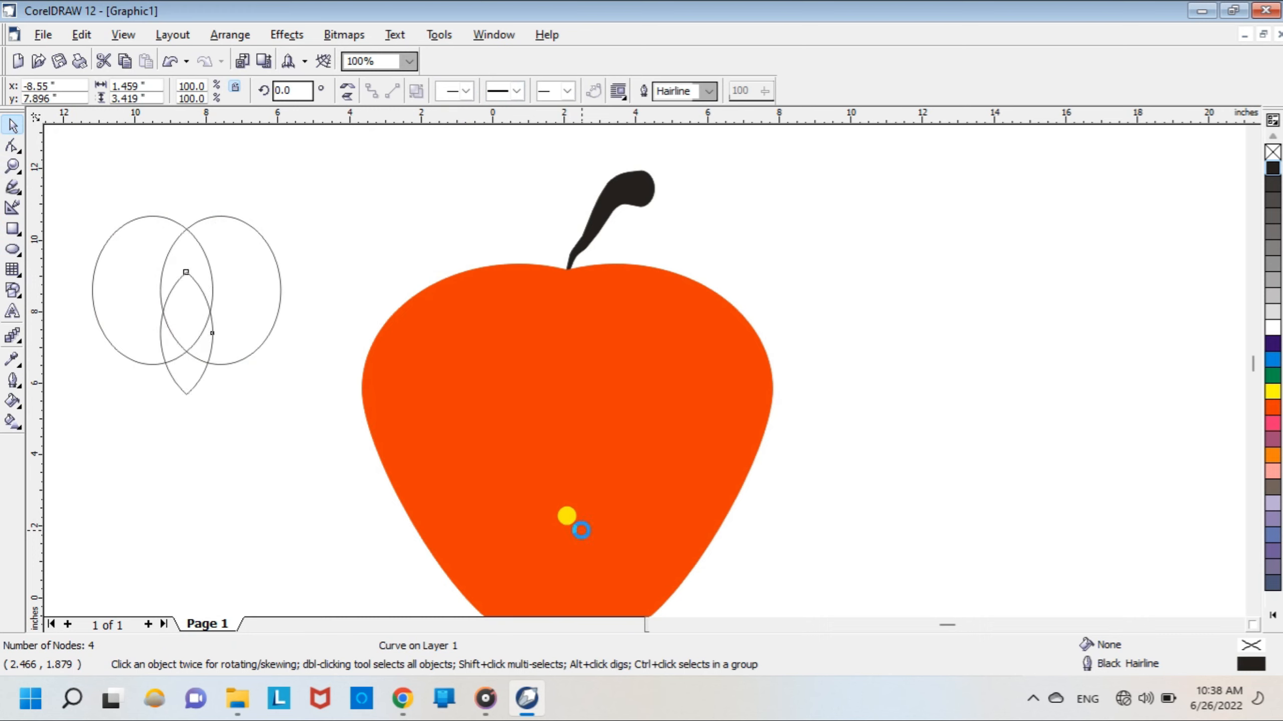
key(Right)
key(Right)
key(Right)
key(Right)
key(Right)
key(Right)
key(Right)
key(Right)
key(Right)
key(Right)
key(Right)
key(Right)
key(Right)
key(Right)
key(Right)
key(Right)
key(Right)
key(Right)
key(Right)
key(Right)
key(Right)
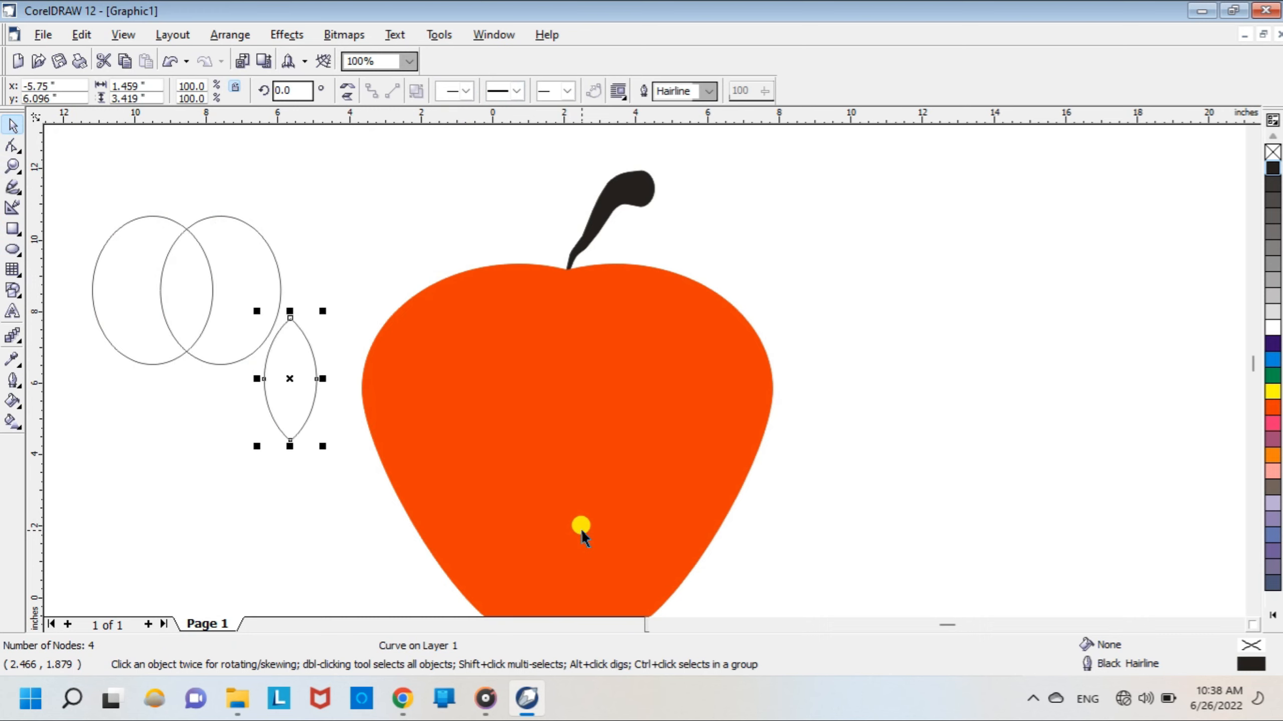
Step: Rotate the leaf shape counter-clockwise to about 46 degrees and place its lower tip at the stem's base
click(361, 345)
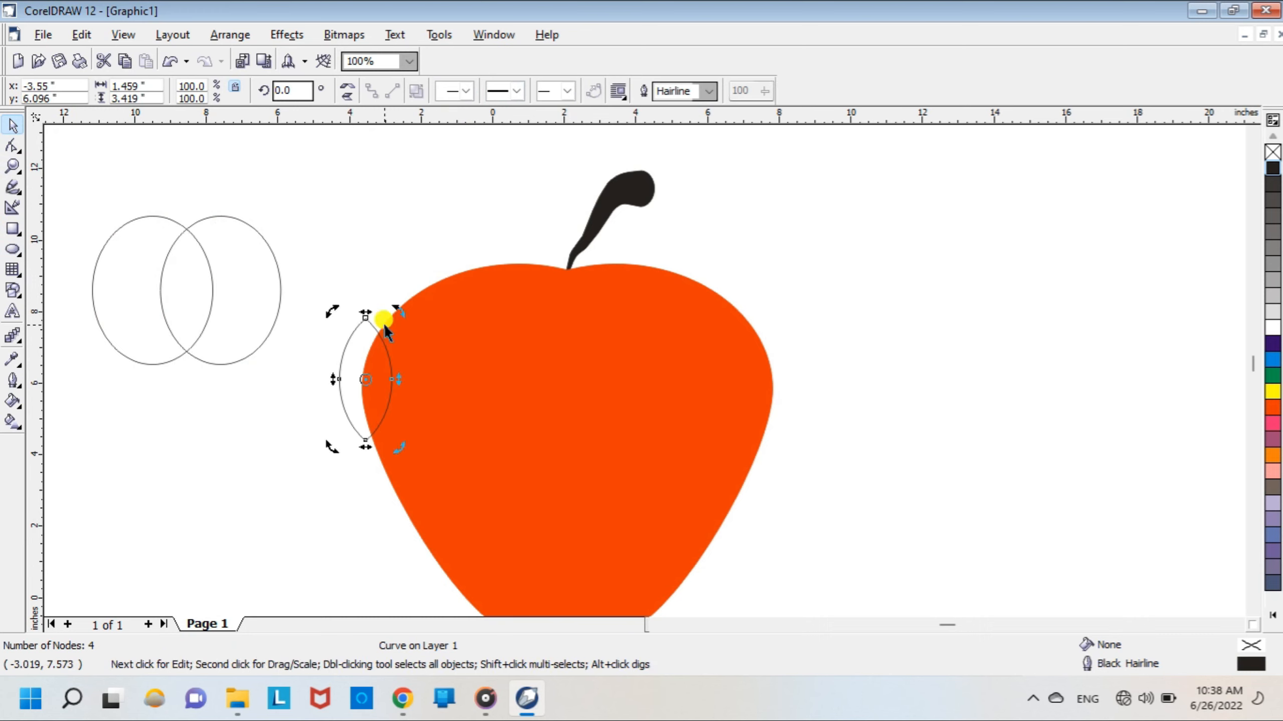
drag(398, 311, 335, 307)
drag(375, 402, 546, 258)
Step: Colour the leaf's fill and outline green and nudge it into place just left of the stem's base
click(1272, 376)
right_click(1272, 376)
key(Right)
key(Right)
key(Up)
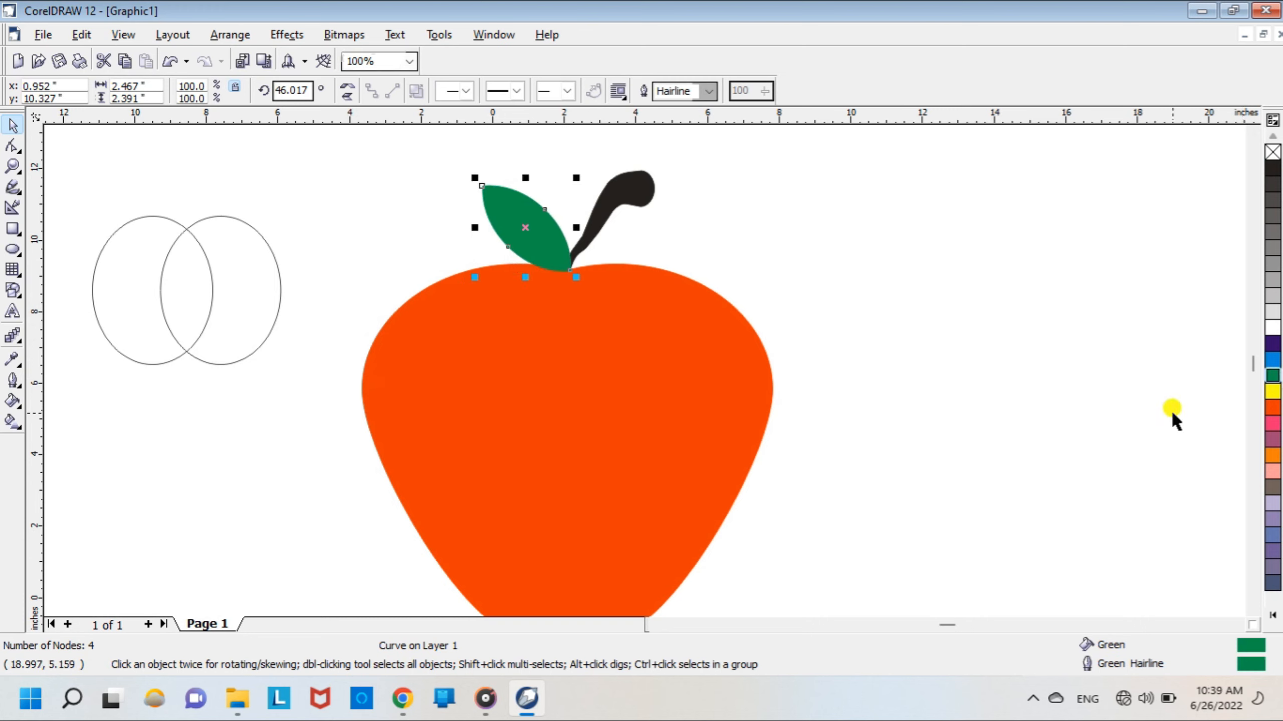
key(Up)
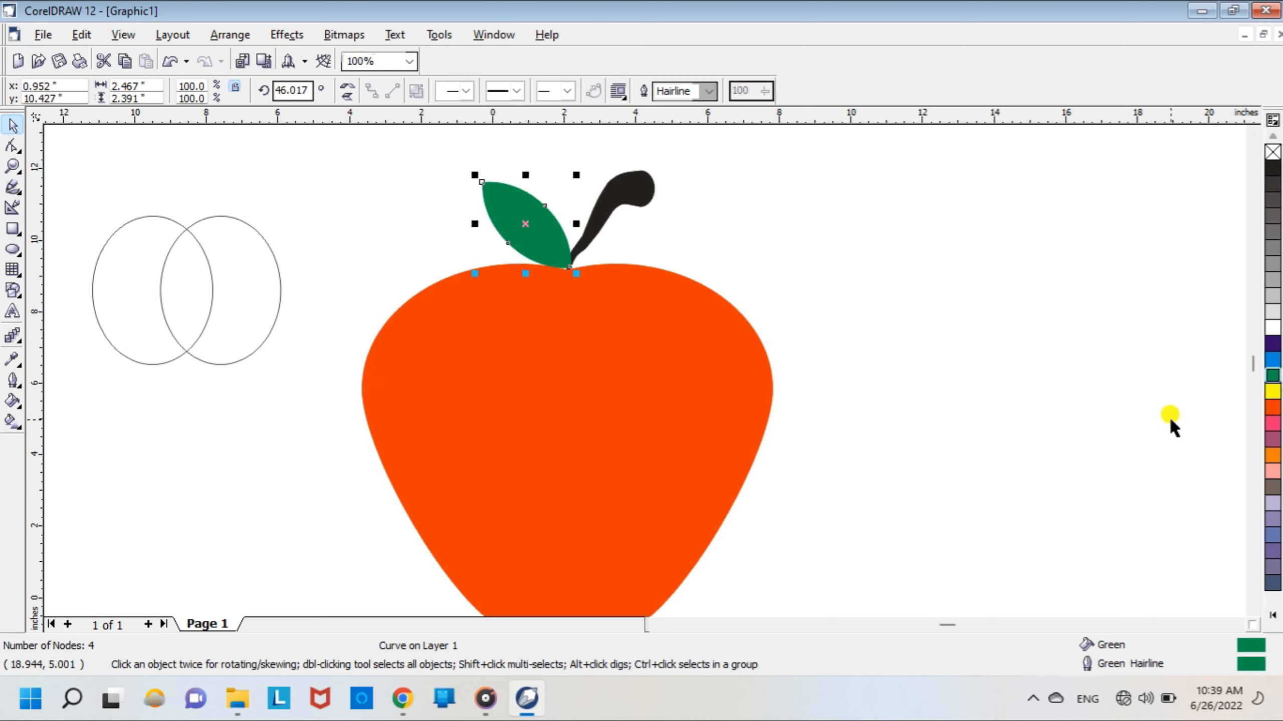
key(Left)
key(Up)
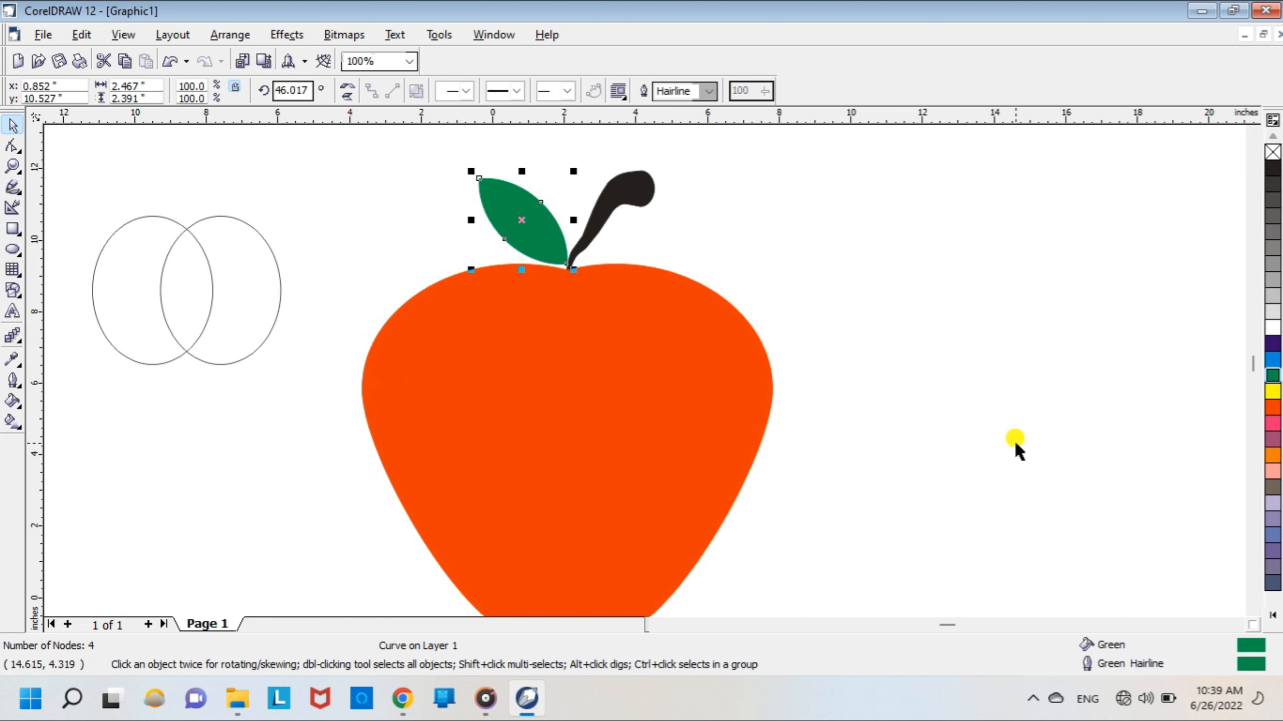
Step: Fine-tune the leaf's position, settling it 0.1 inch lower so its tip meets the dip in the apple's top
click(134, 212)
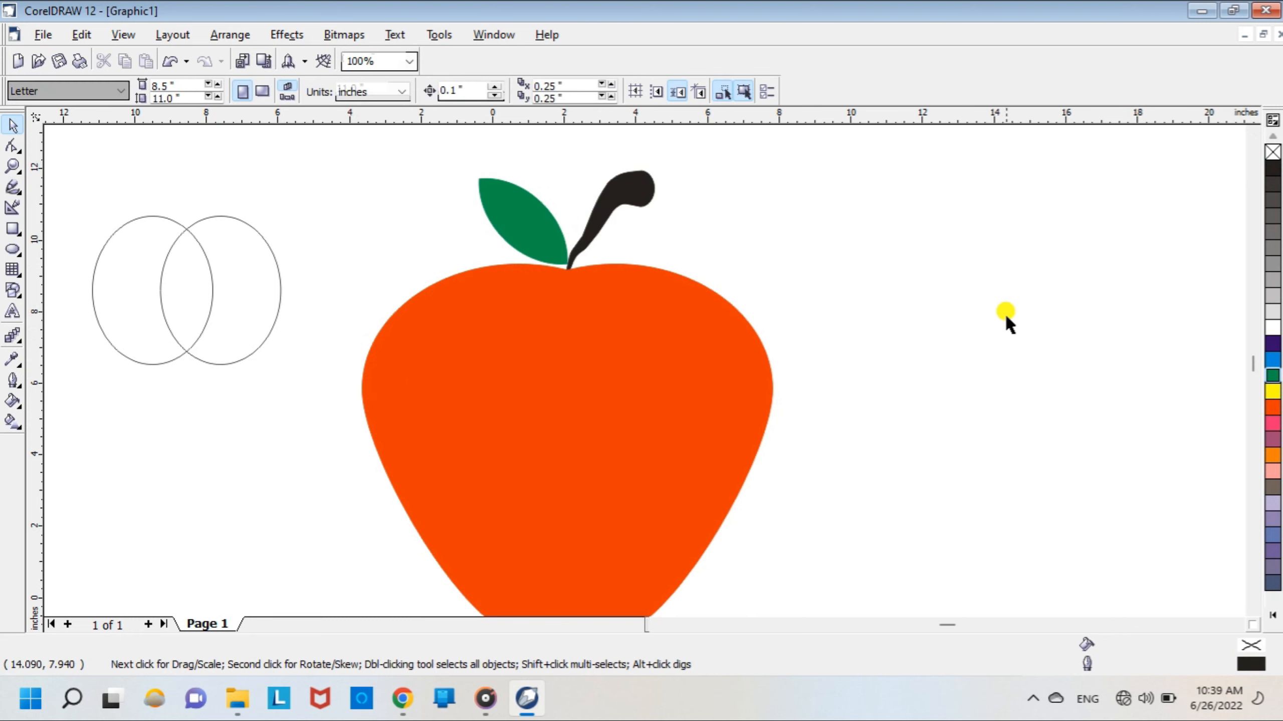
click(516, 219)
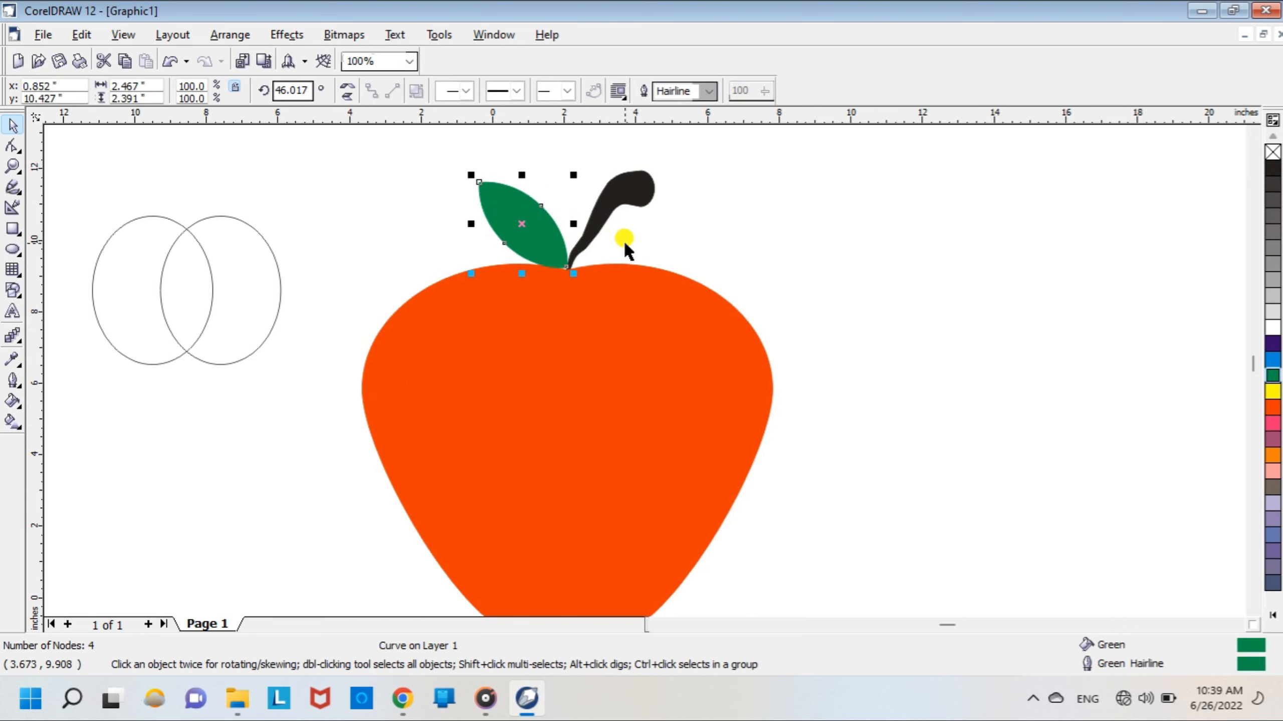
key(Right)
key(Left)
key(Up)
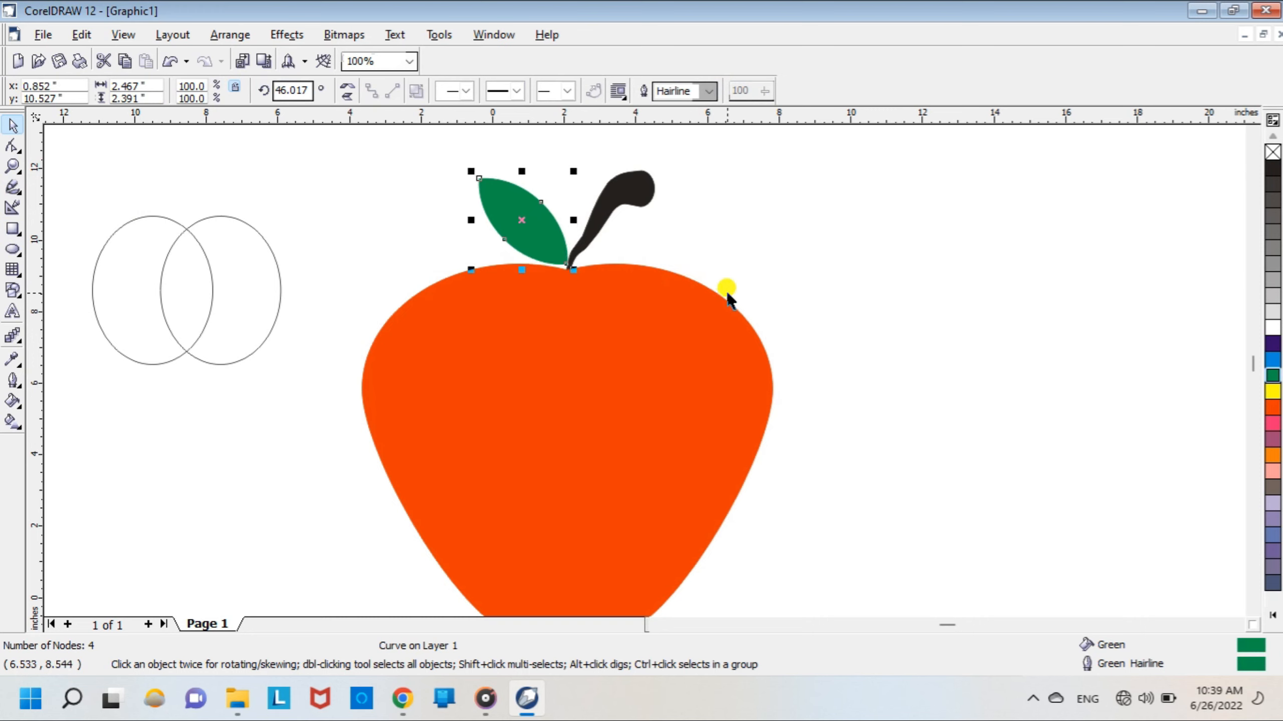
click(946, 286)
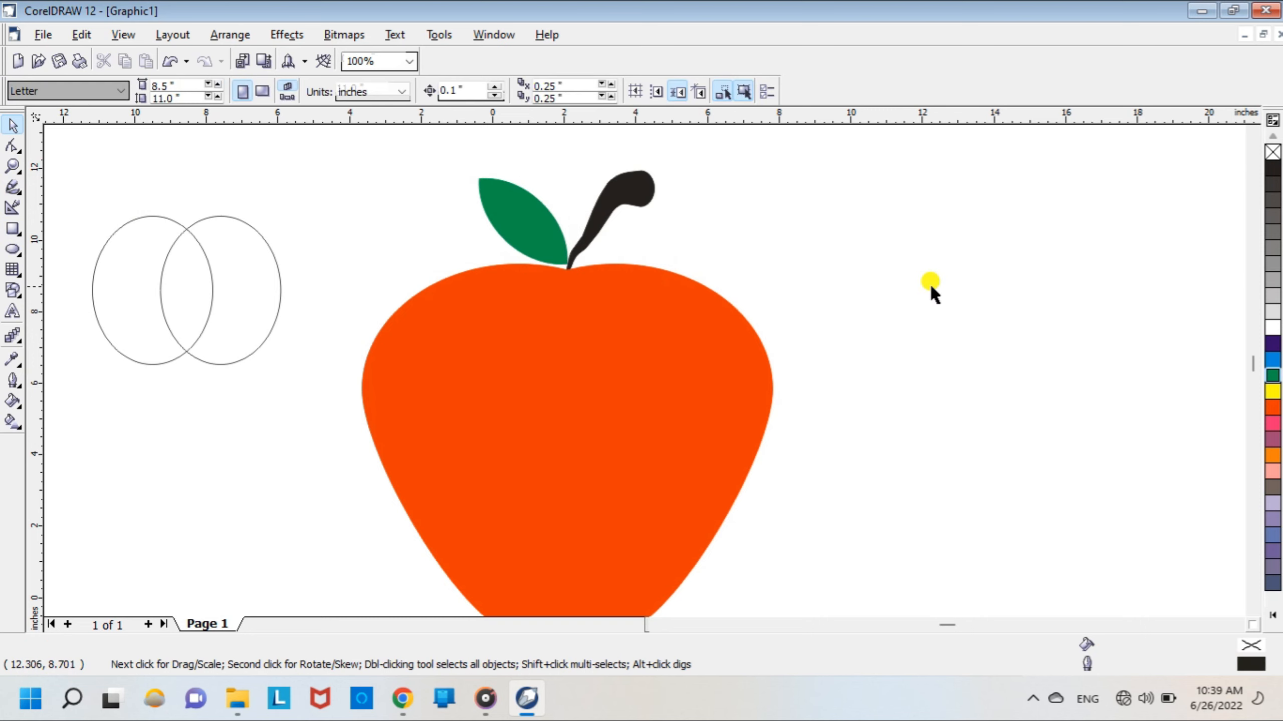
click(524, 206)
key(Down)
click(850, 259)
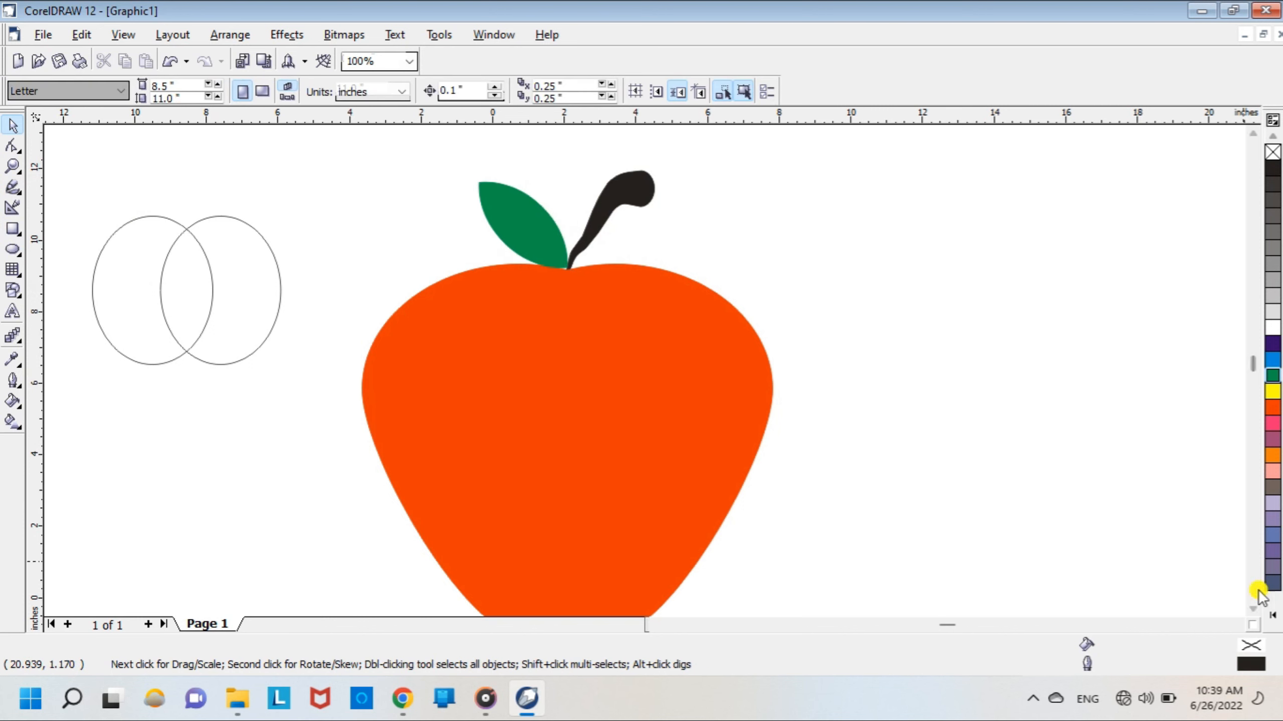
click(1253, 607)
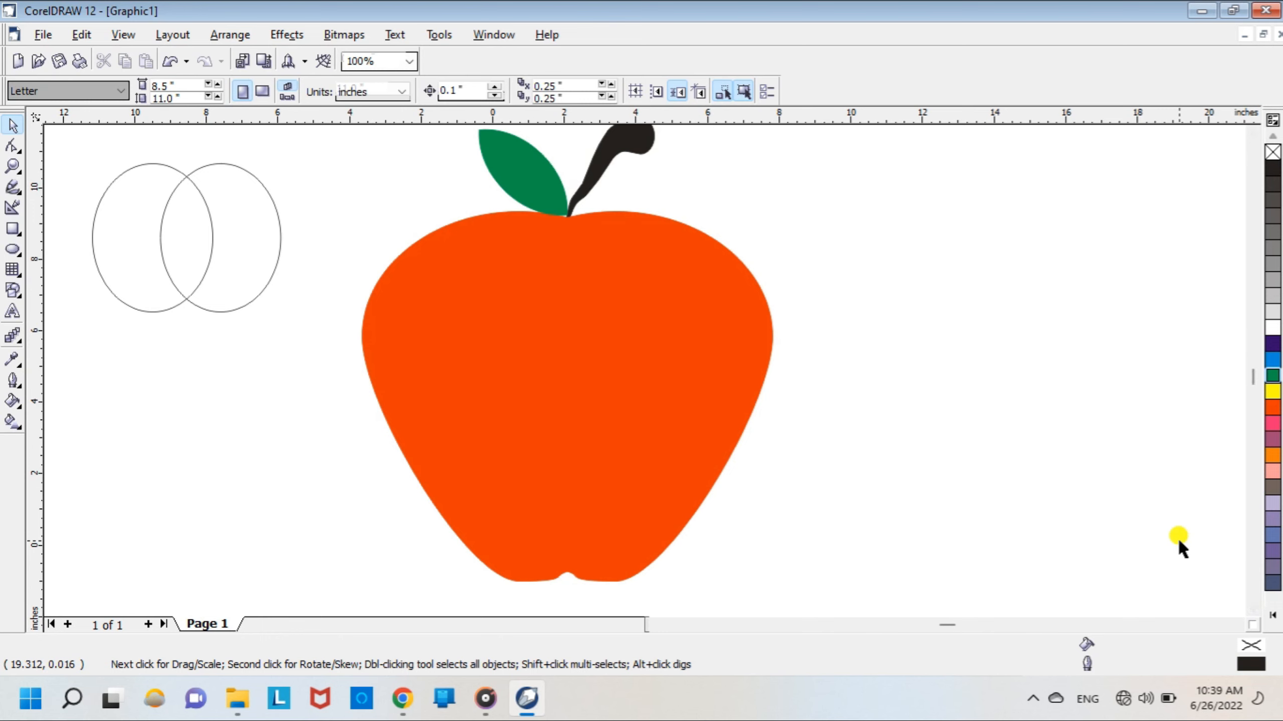
drag(72, 138, 337, 377)
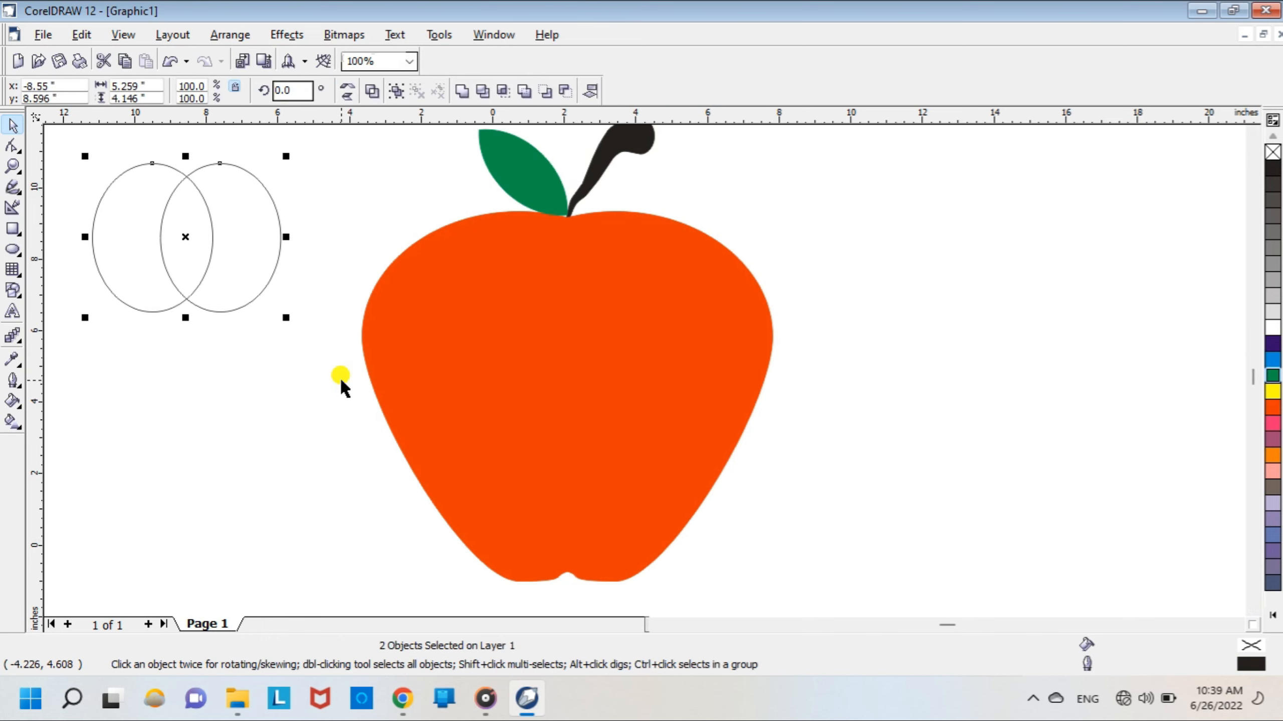
click(340, 376)
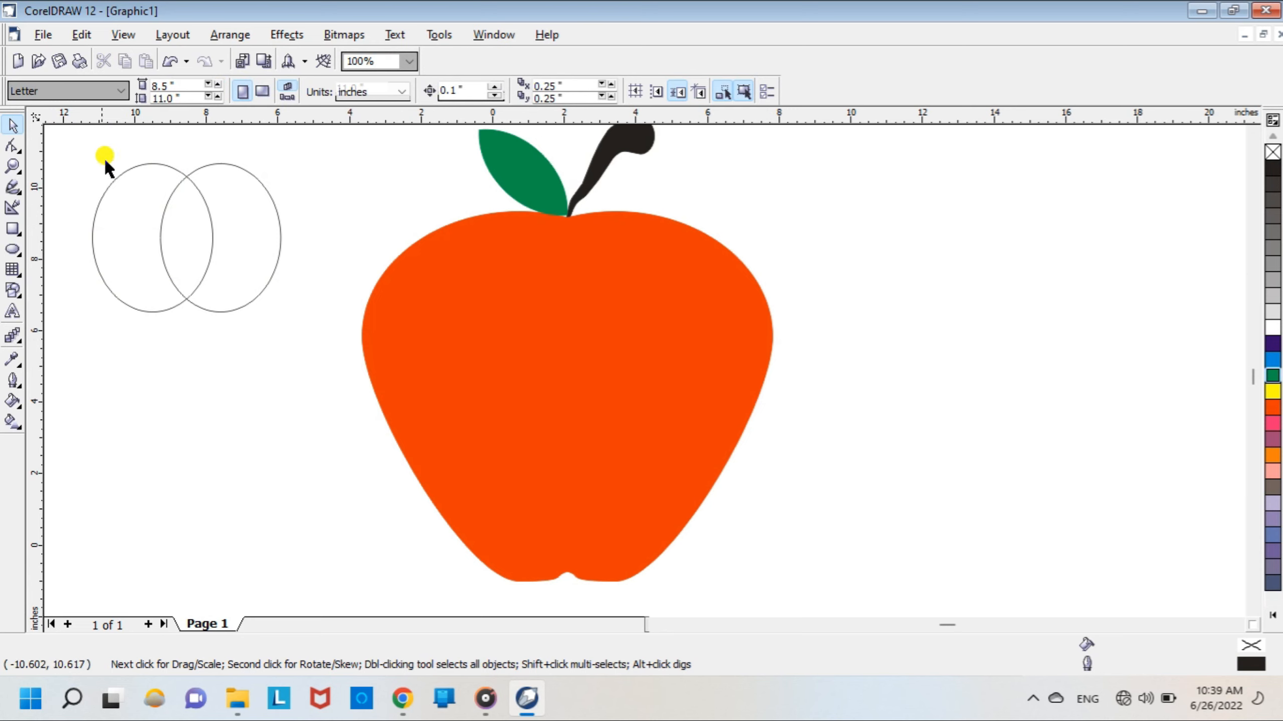
drag(220, 231, 299, 372)
drag(289, 259, 293, 270)
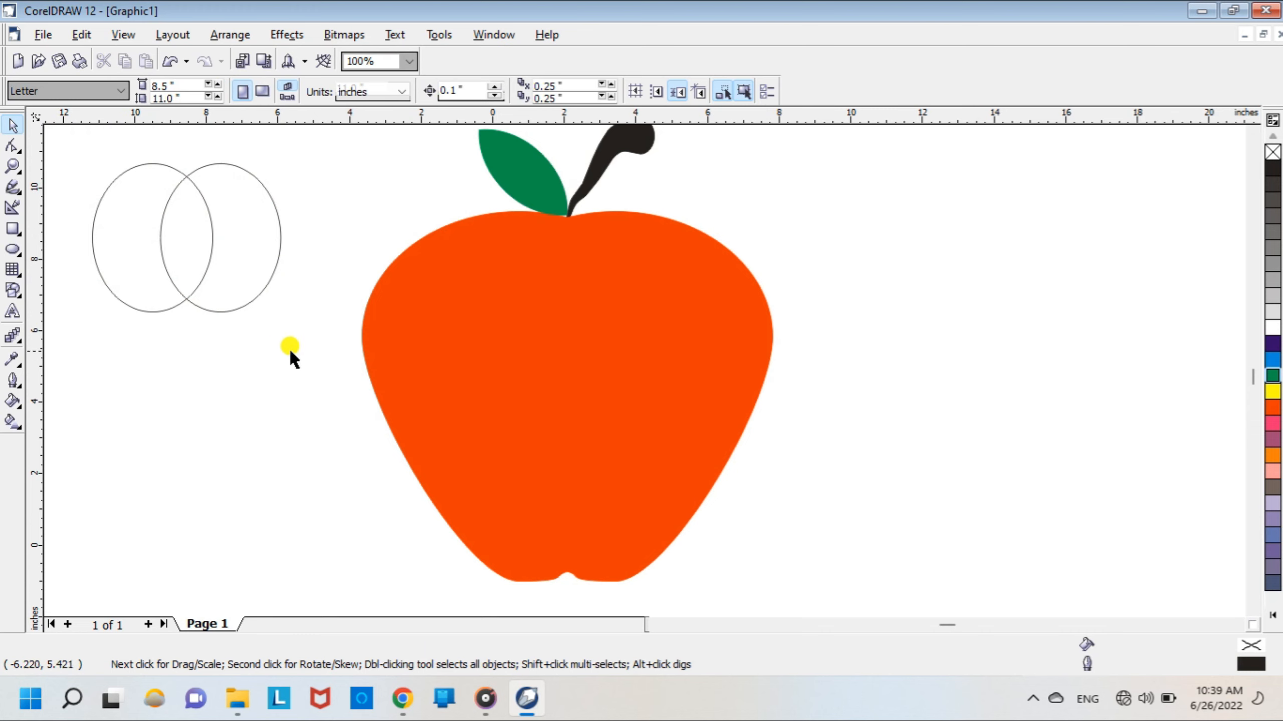
click(1257, 136)
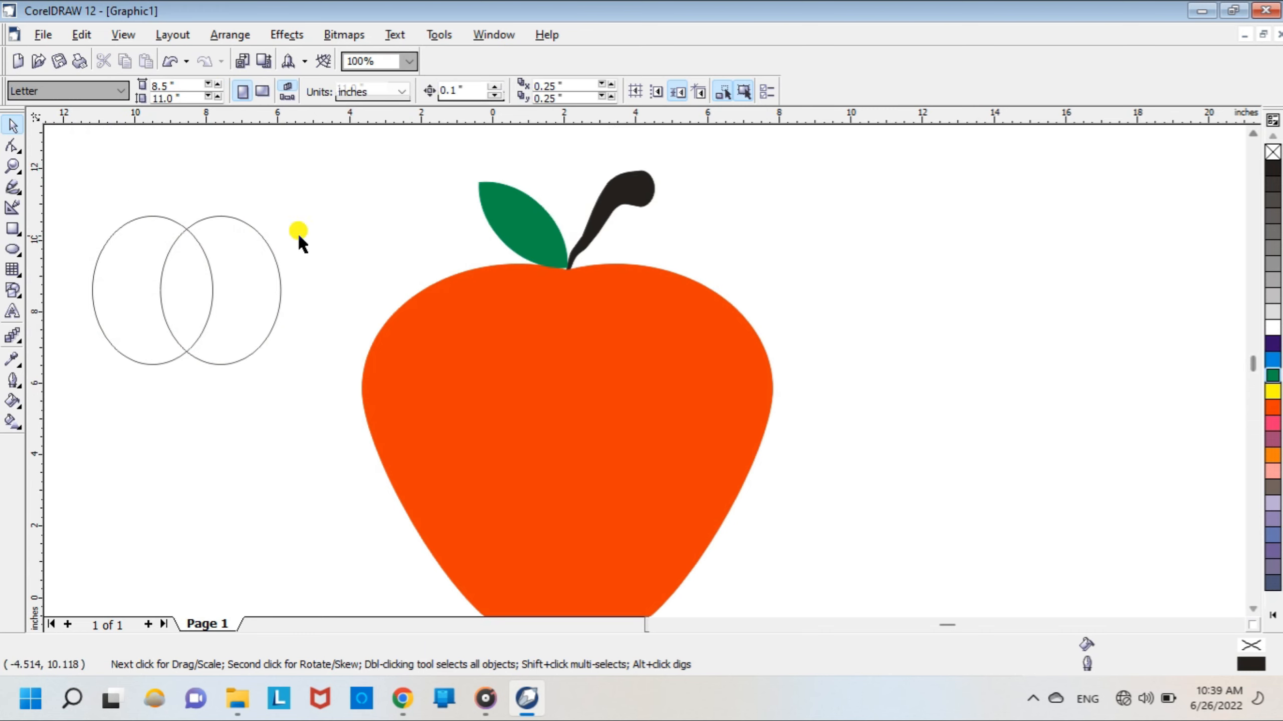
drag(76, 177, 283, 428)
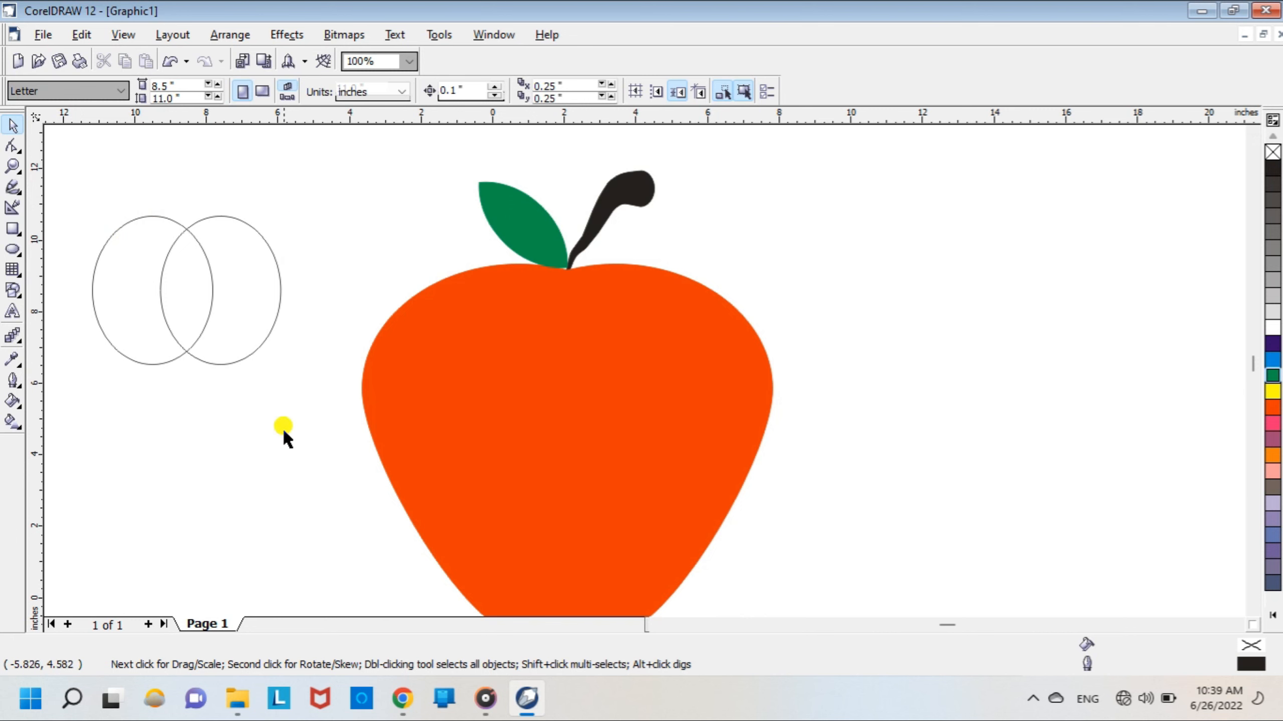
Step: Apply an interactive fountain fill from red to white to the apple and change its type to Radial
click(1253, 608)
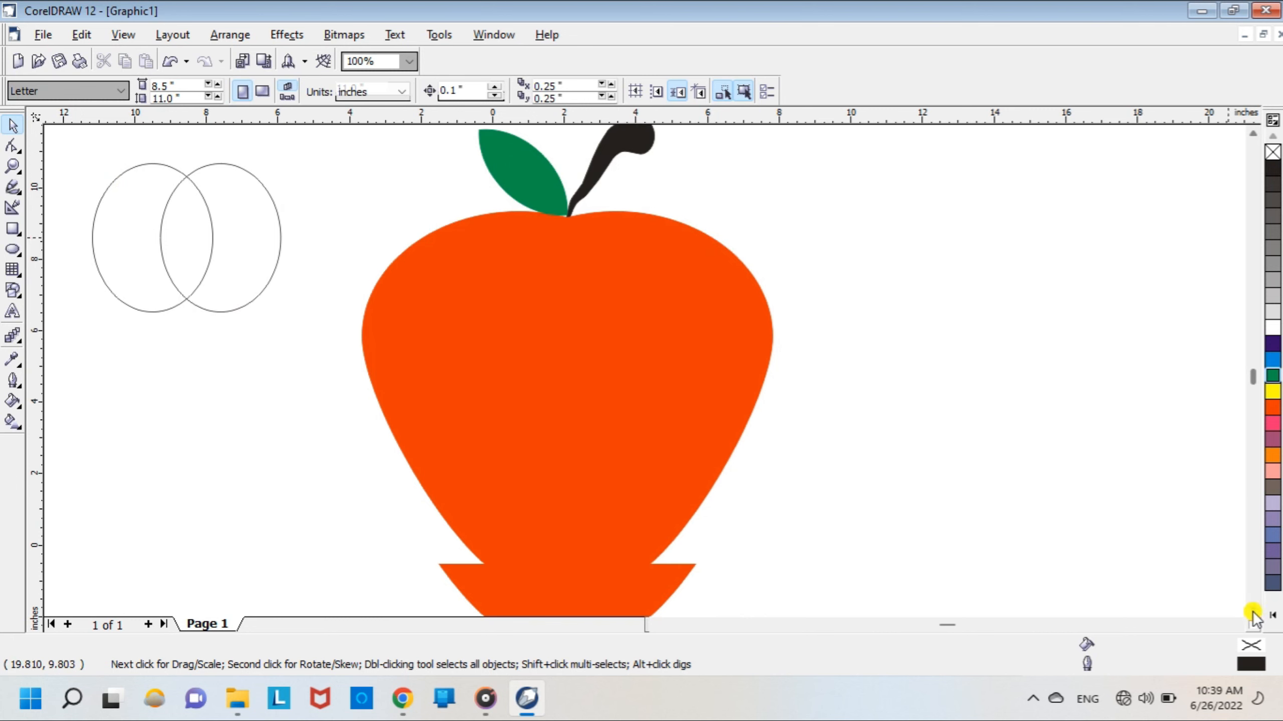
click(12, 422)
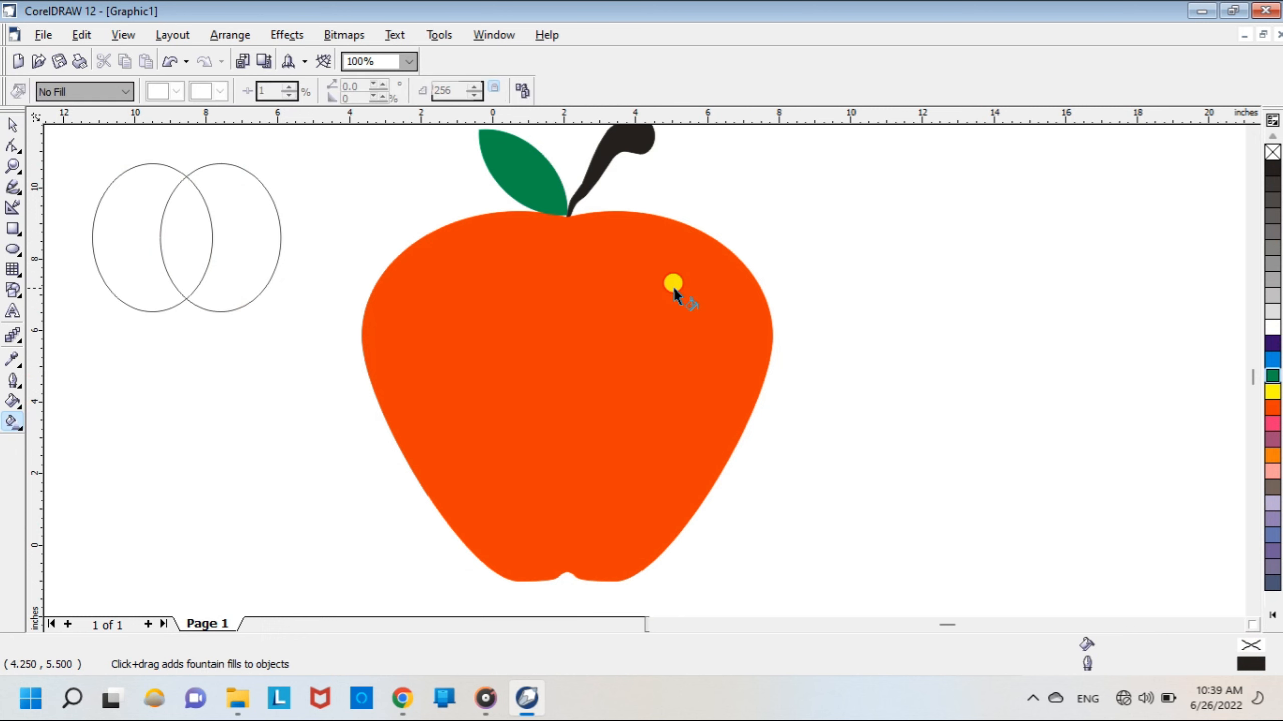
click(643, 324)
drag(634, 334, 633, 330)
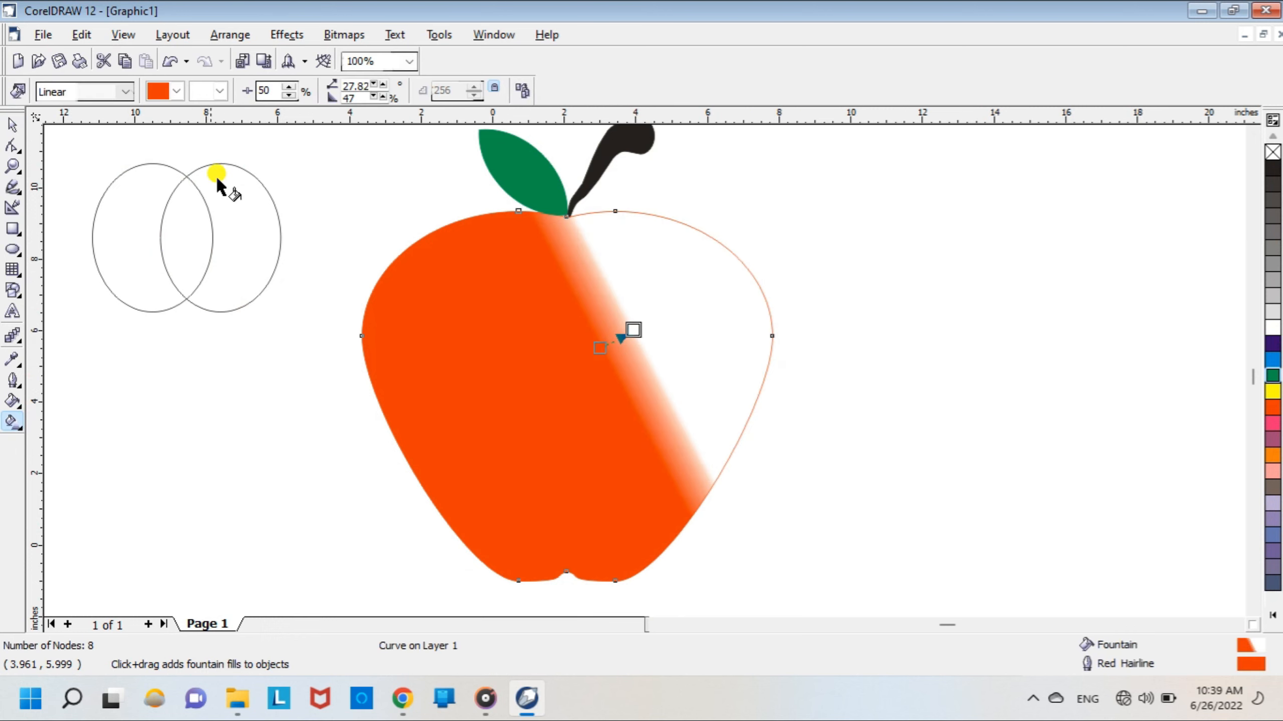
click(125, 91)
click(52, 146)
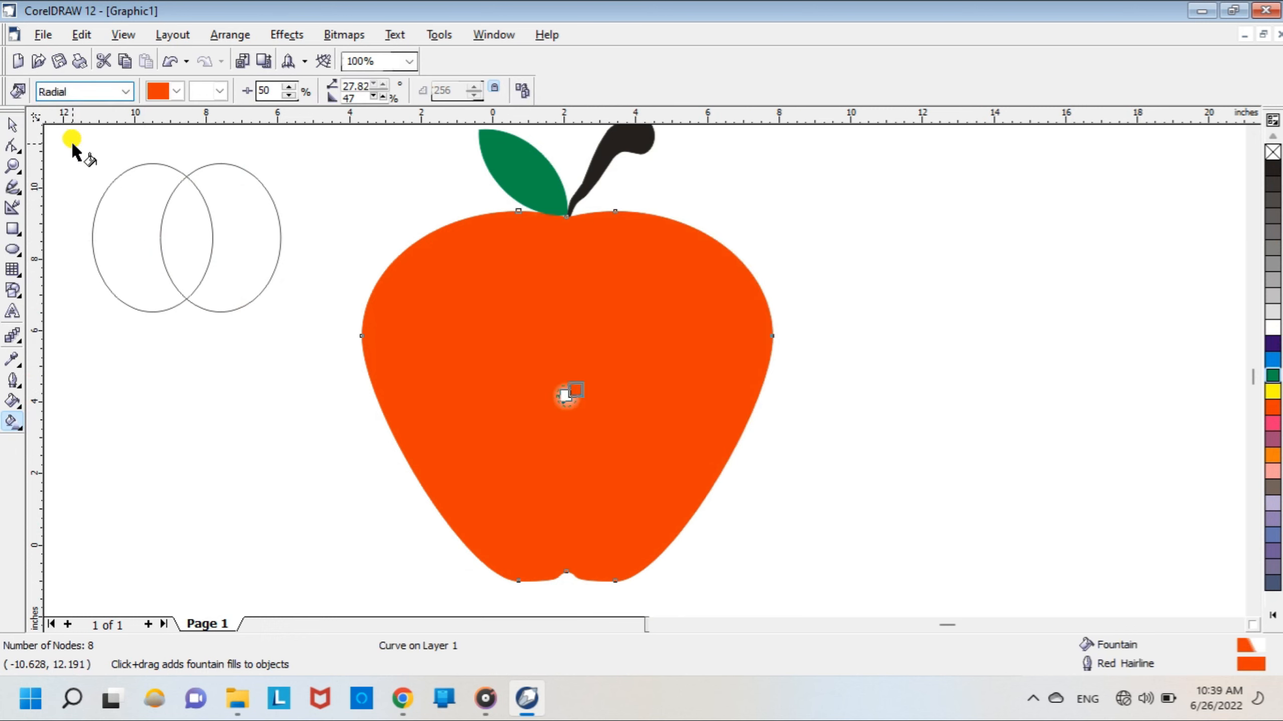
Step: Enlarge the white radial highlight and move its centre to the apple's upper right
mouse_move(576, 384)
mouse_down()
mouse_move(589, 364)
mouse_move(600, 371)
mouse_move(588, 361)
mouse_move(586, 382)
mouse_up()
drag(587, 335, 673, 269)
click(934, 357)
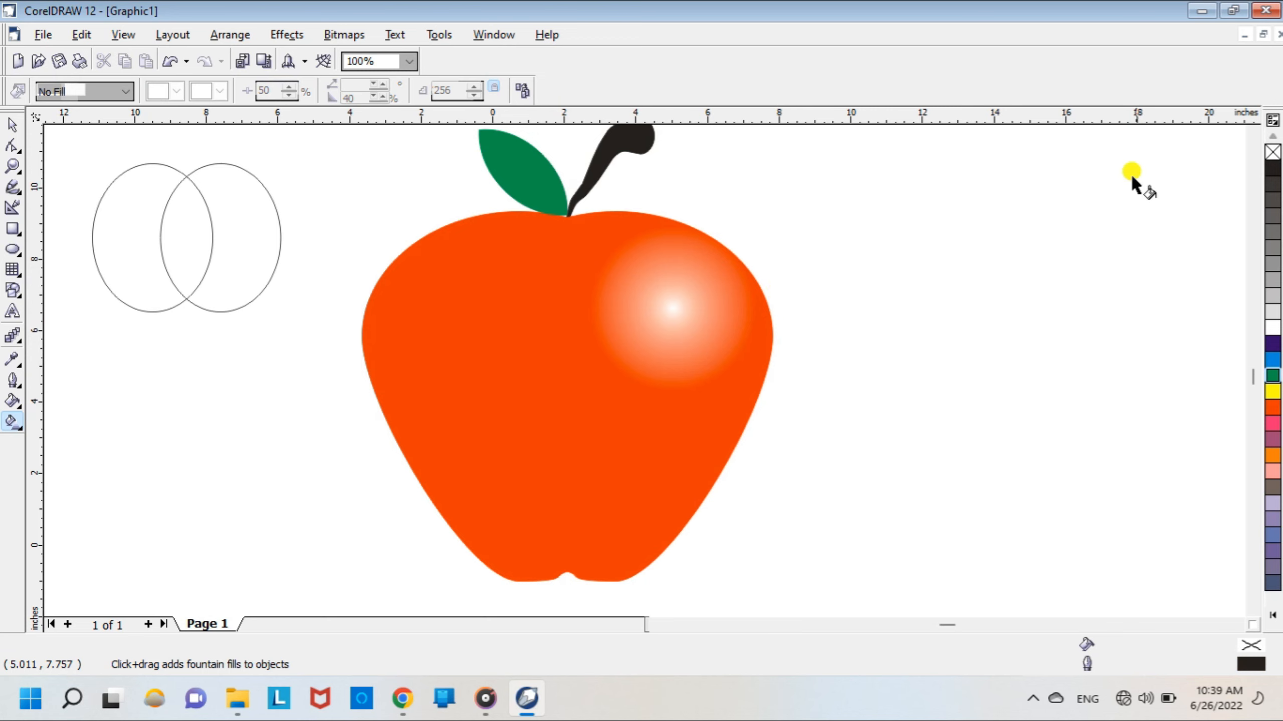
Step: Check the finished apple from stem to base and set the view zoom to 90%
click(1254, 133)
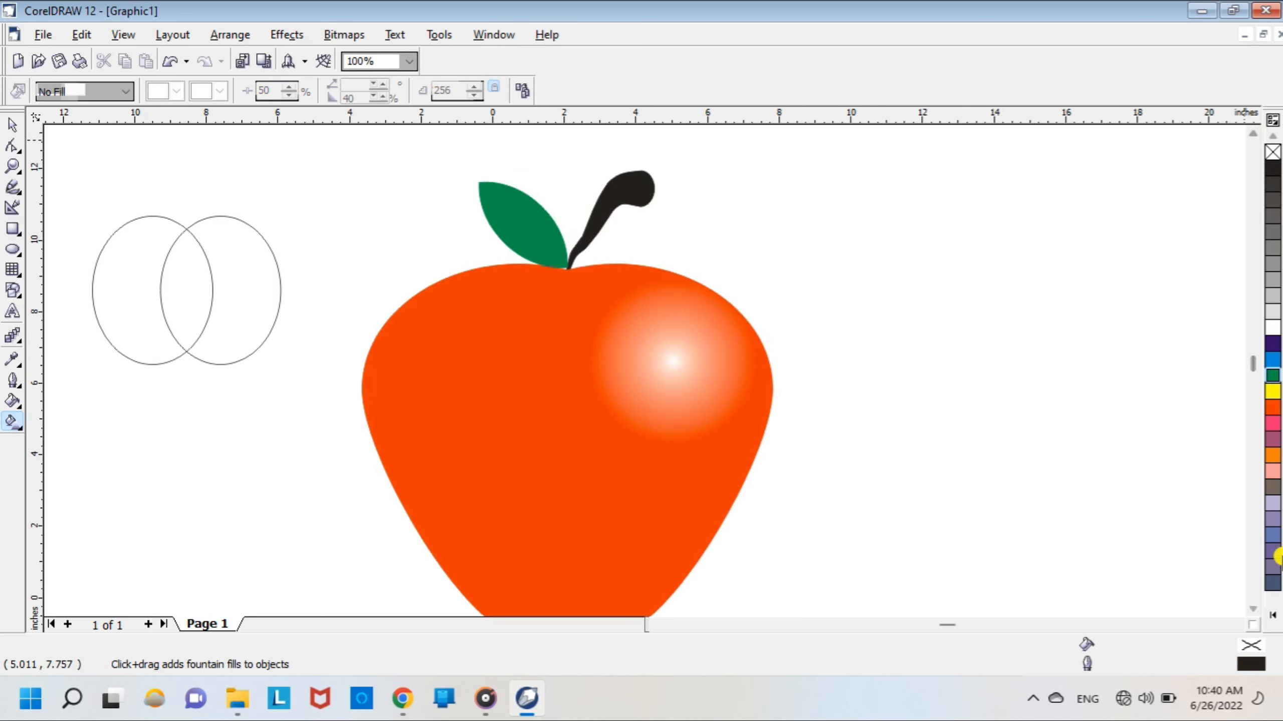
click(1255, 612)
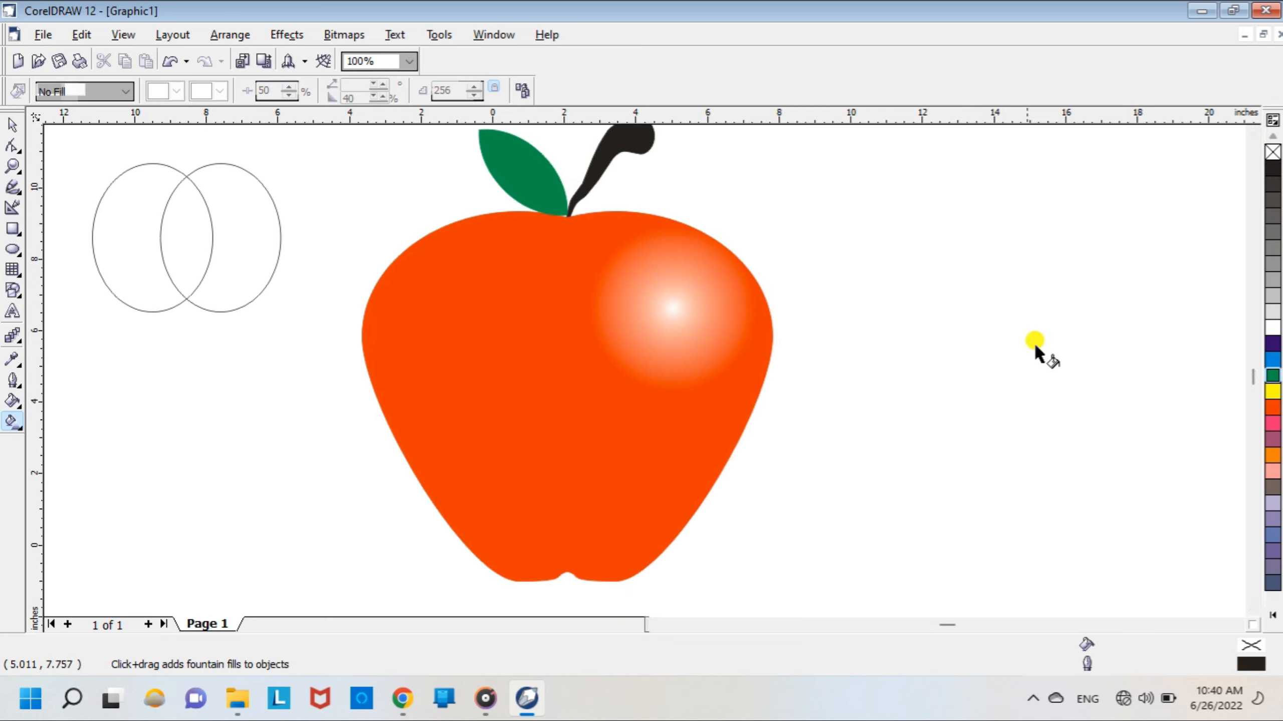
click(12, 123)
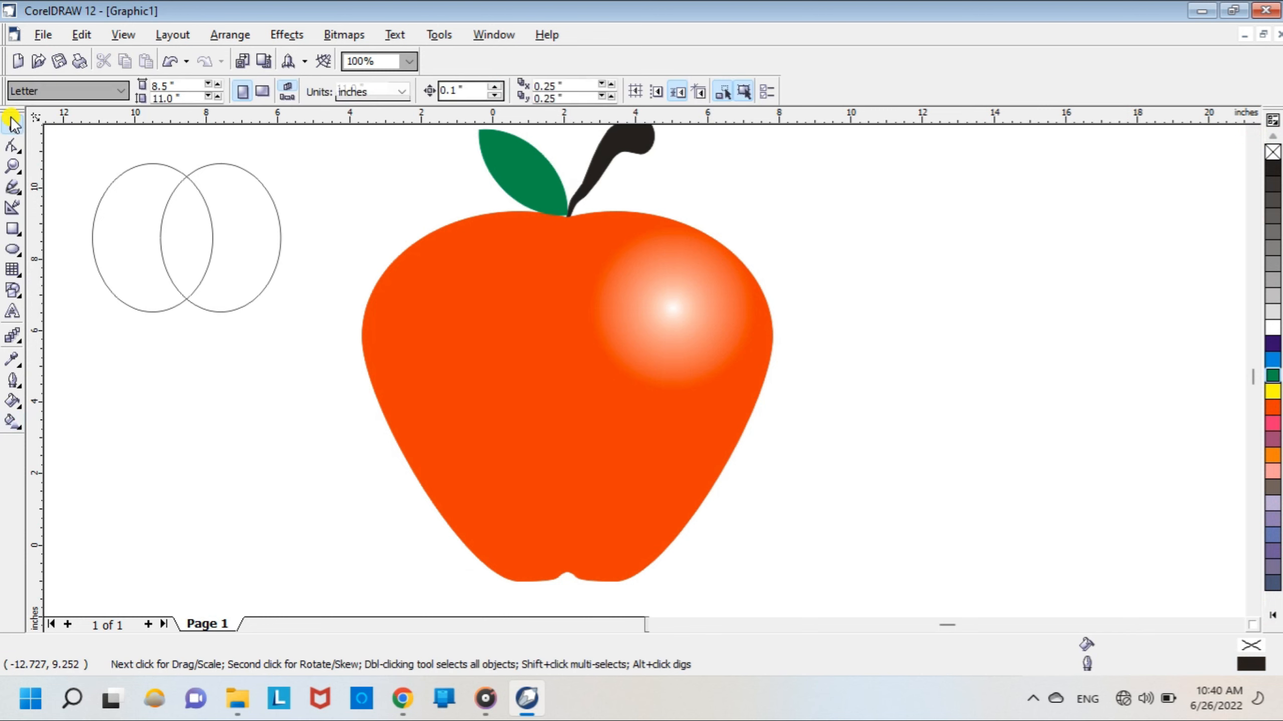
click(622, 333)
click(918, 315)
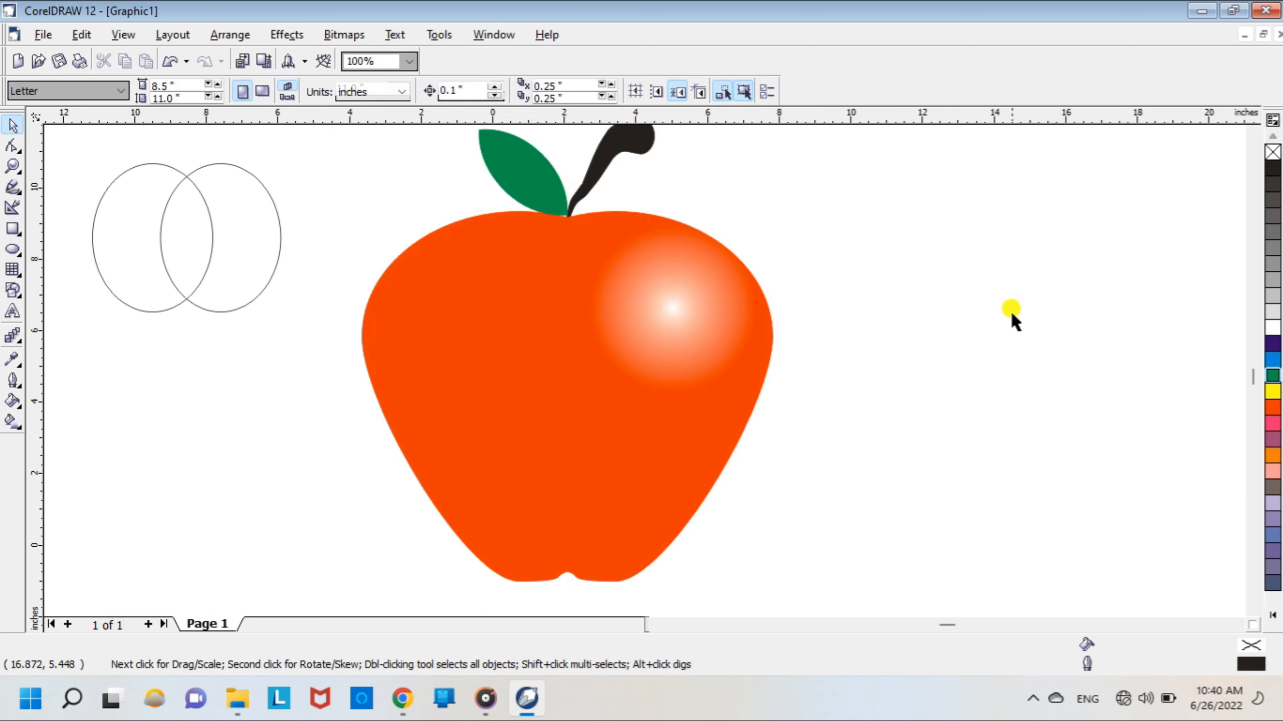
click(393, 85)
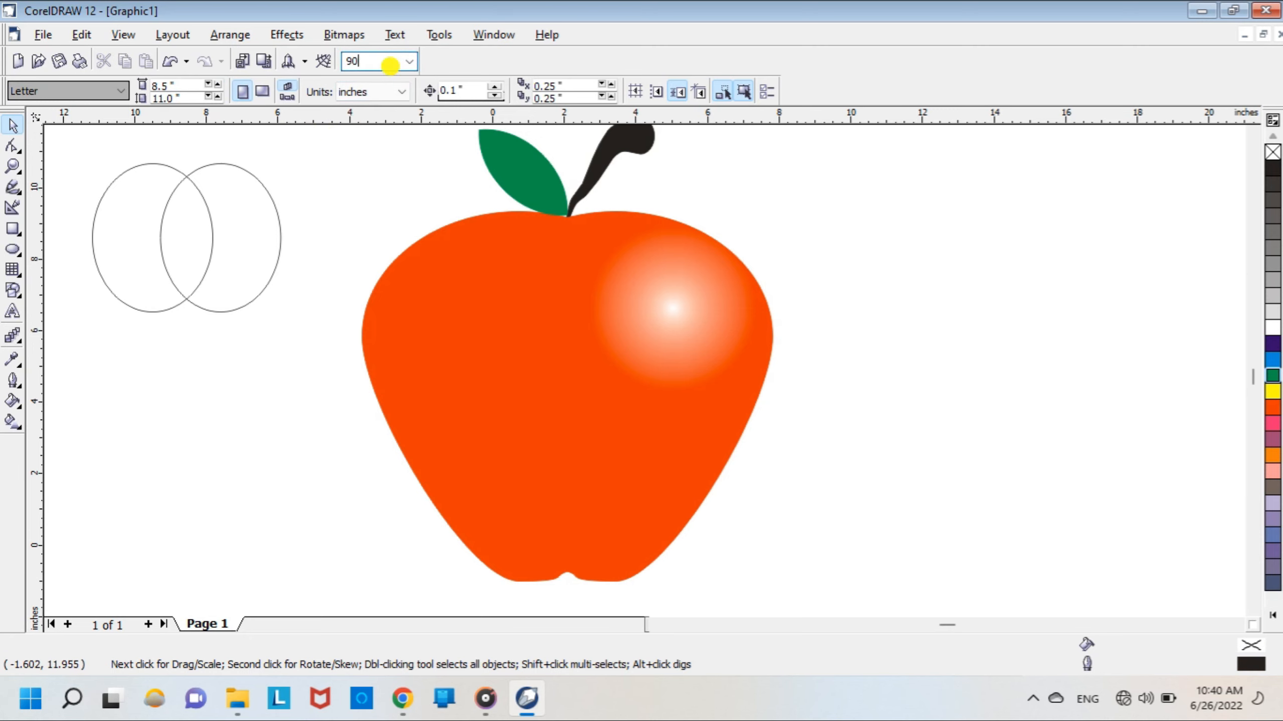
click(390, 64)
text(90)
key(Return)
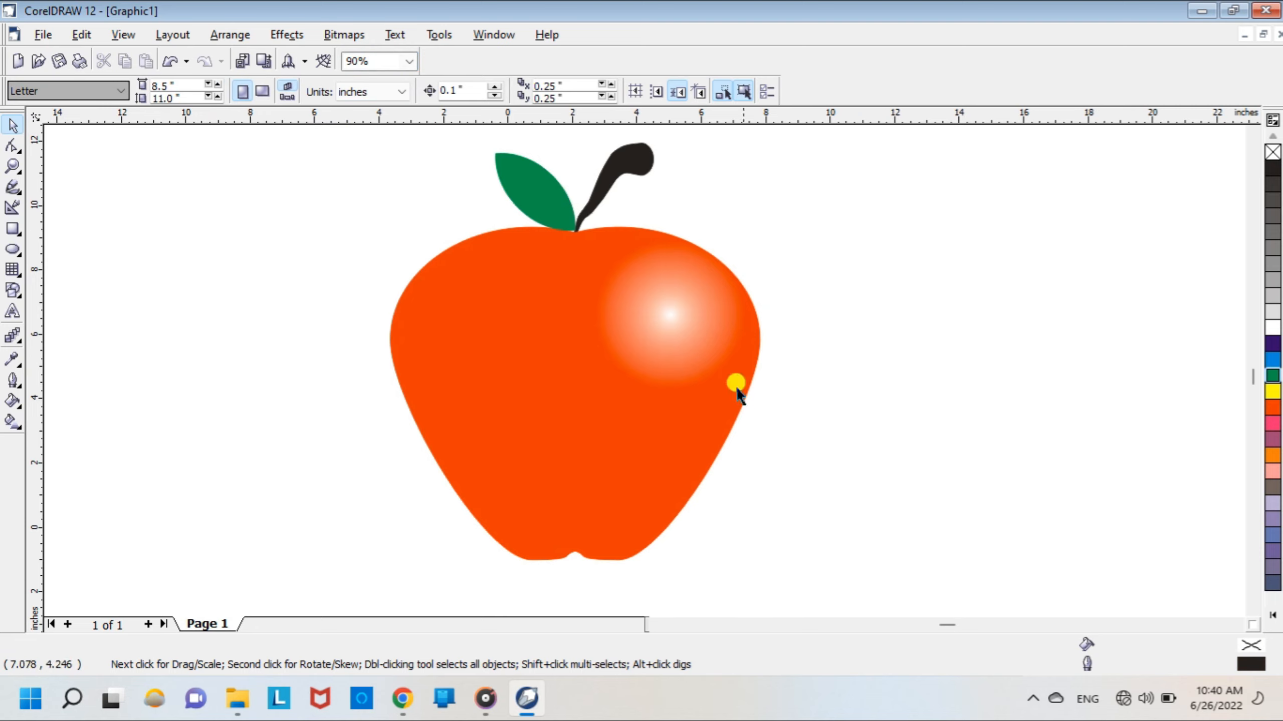